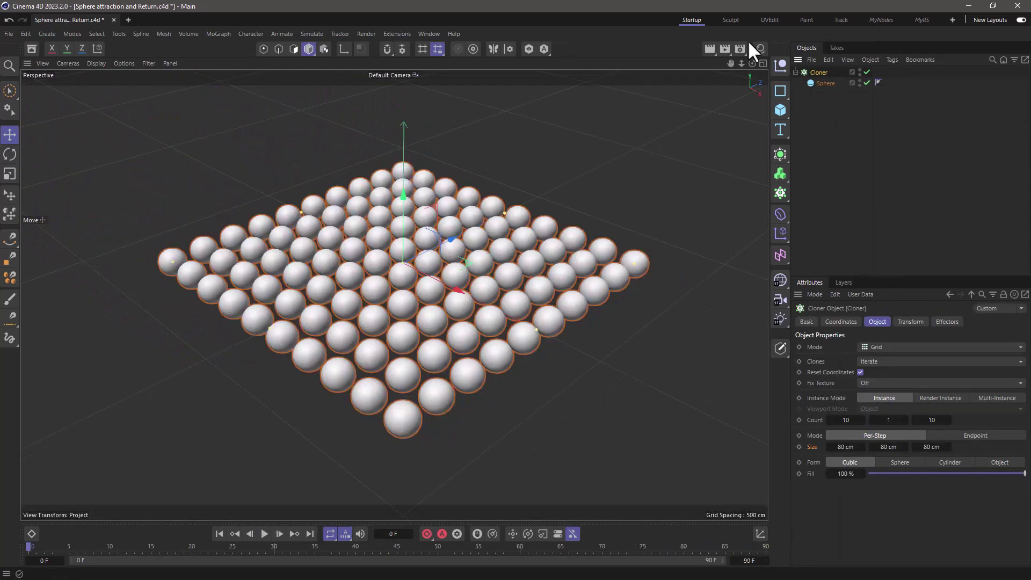
Step: Add a Soft Body tag to the Cloner and set the project gravity to 0 cm
right_click(815, 70)
mouse_move(775, 328)
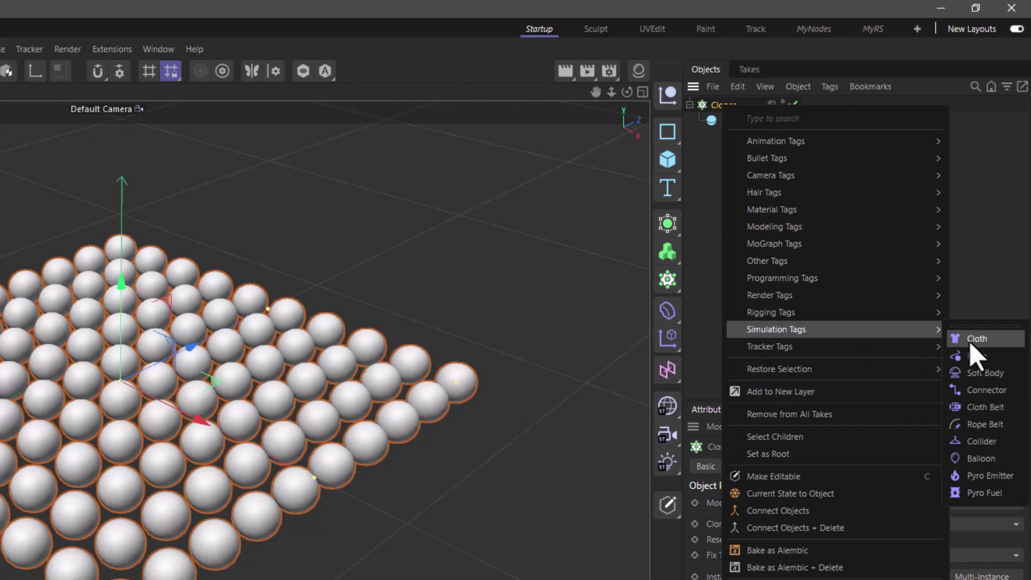
click(996, 373)
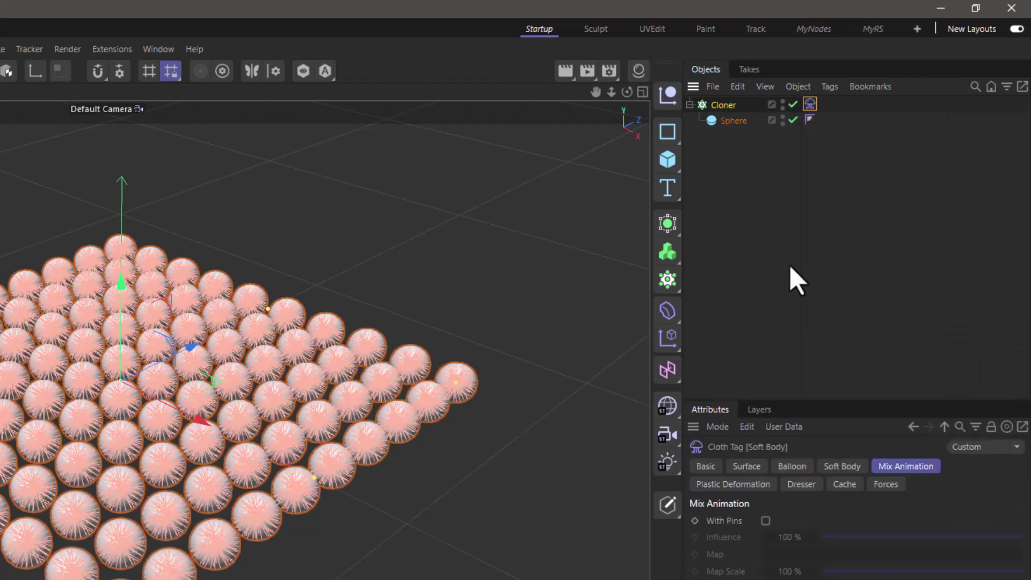
click(765, 270)
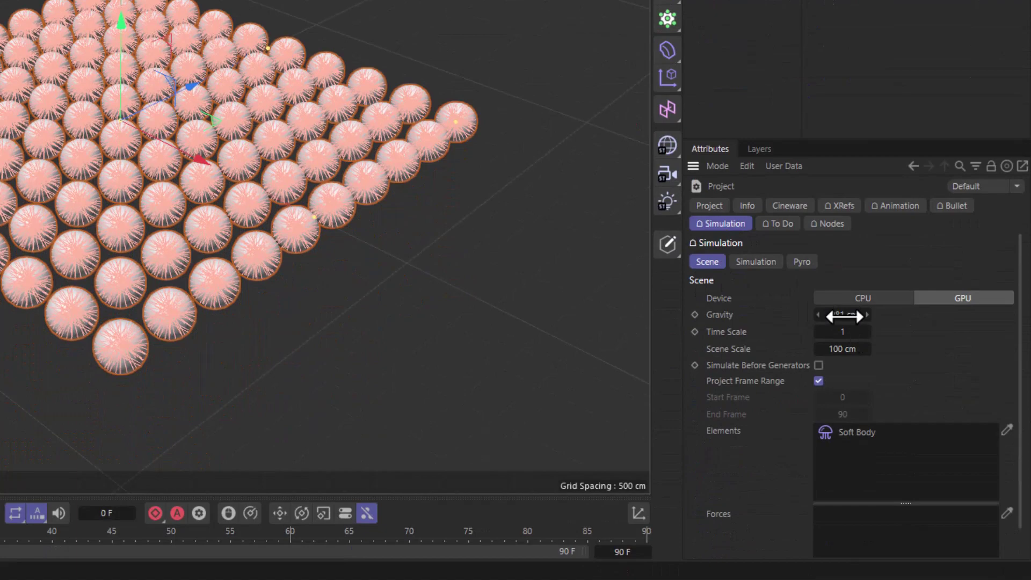
double_click(843, 314)
text(0)
key(Return)
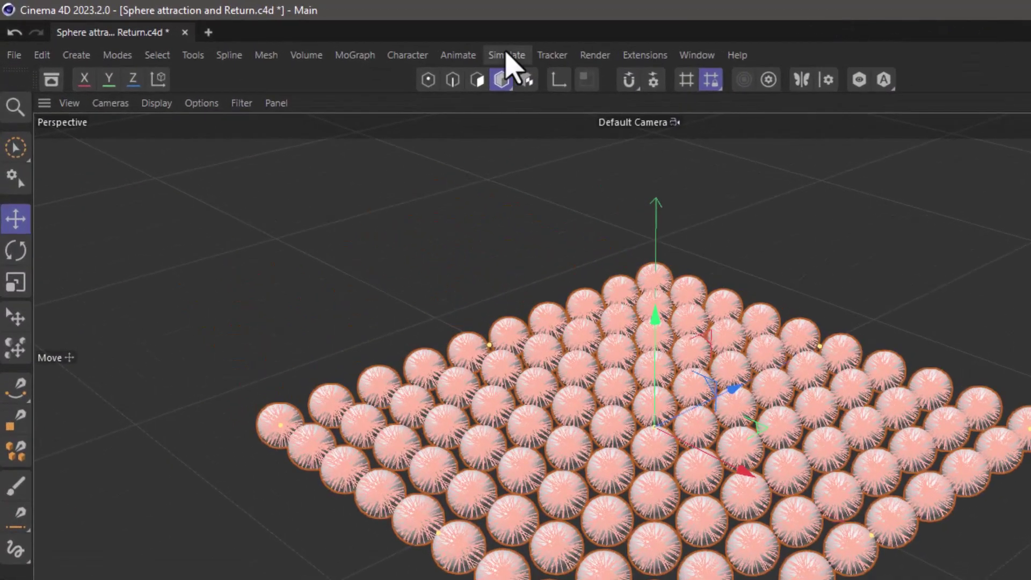
Step: Create an Attractor with Strength 500, Speed Limit 400 cm and Mode set to Force
click(327, 36)
mouse_move(525, 88)
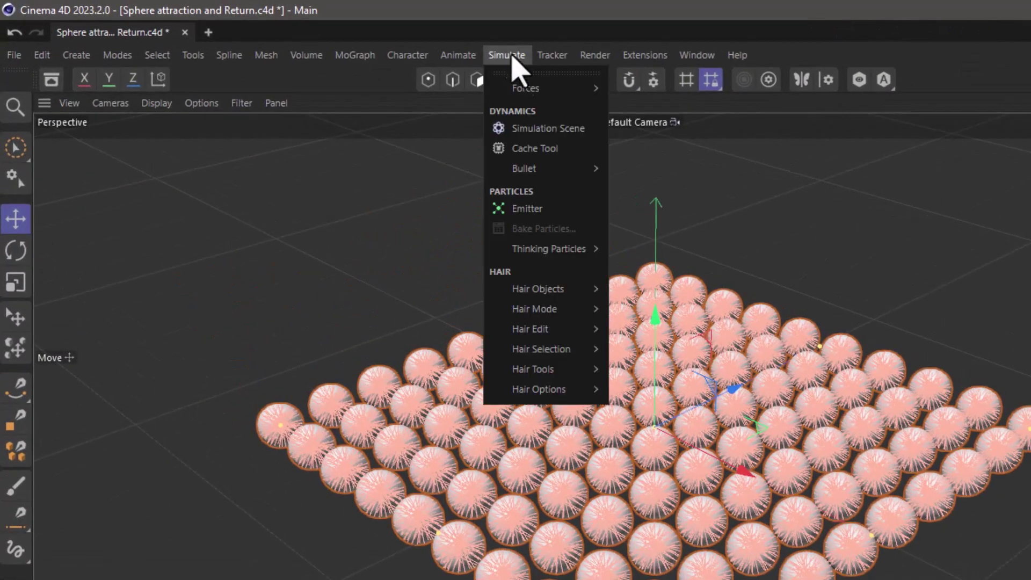
click(649, 99)
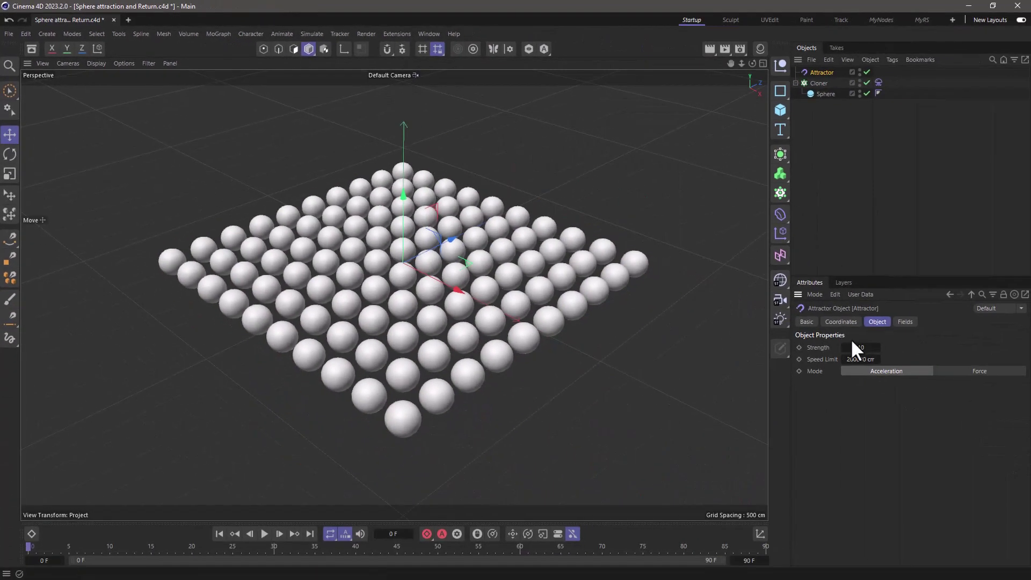
click(859, 347)
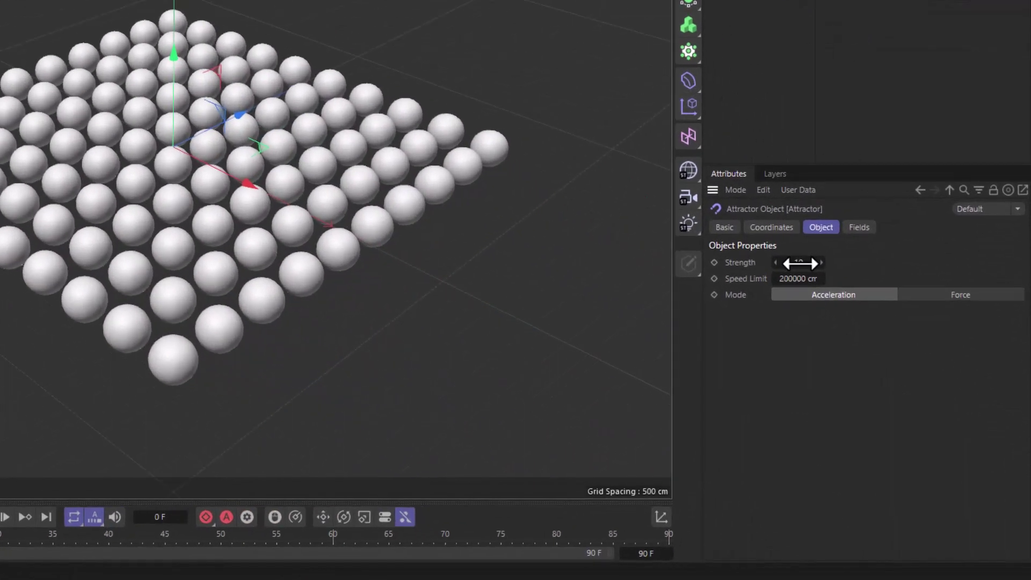
text(500)
key(Tab)
text(400)
click(940, 295)
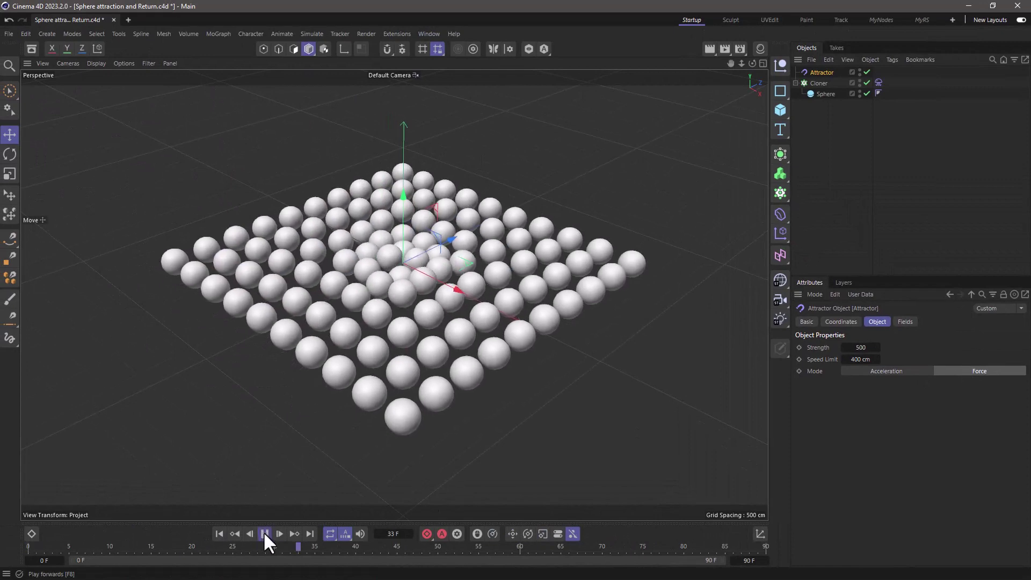
Step: Stop playback and add a Spherical Field of size 1000 to the Attractor's Fields
click(219, 533)
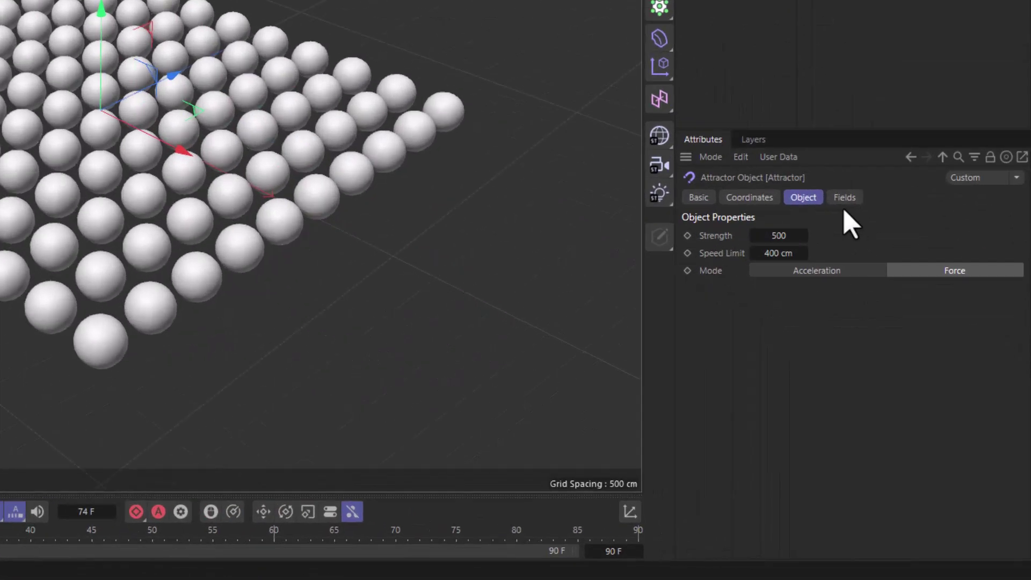
click(905, 322)
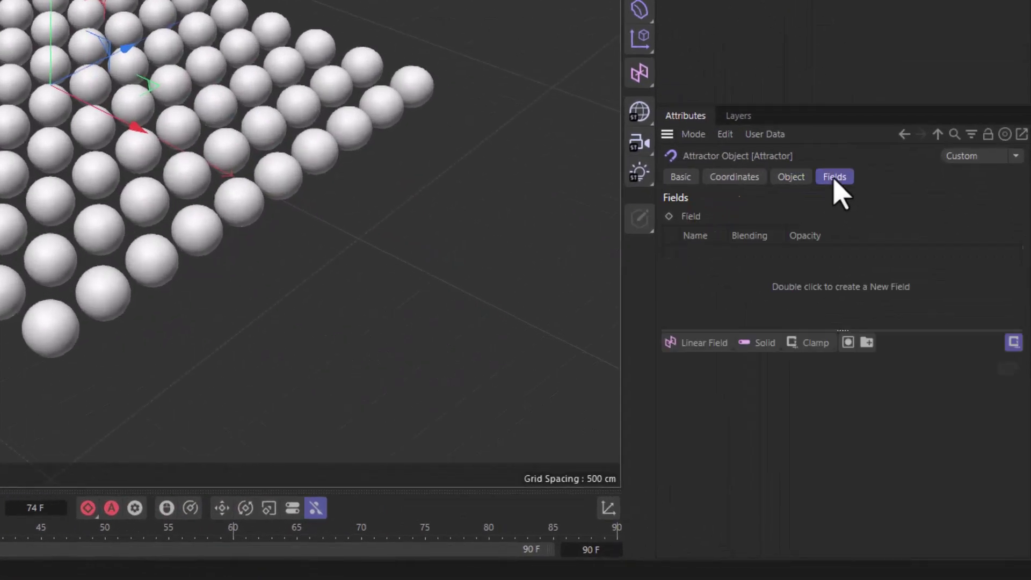
click(705, 346)
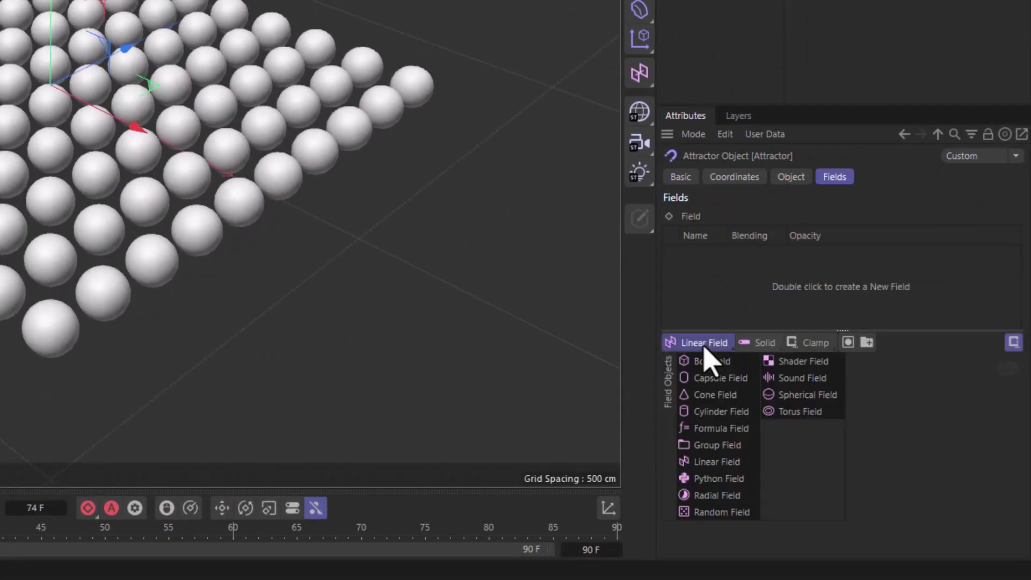
click(793, 394)
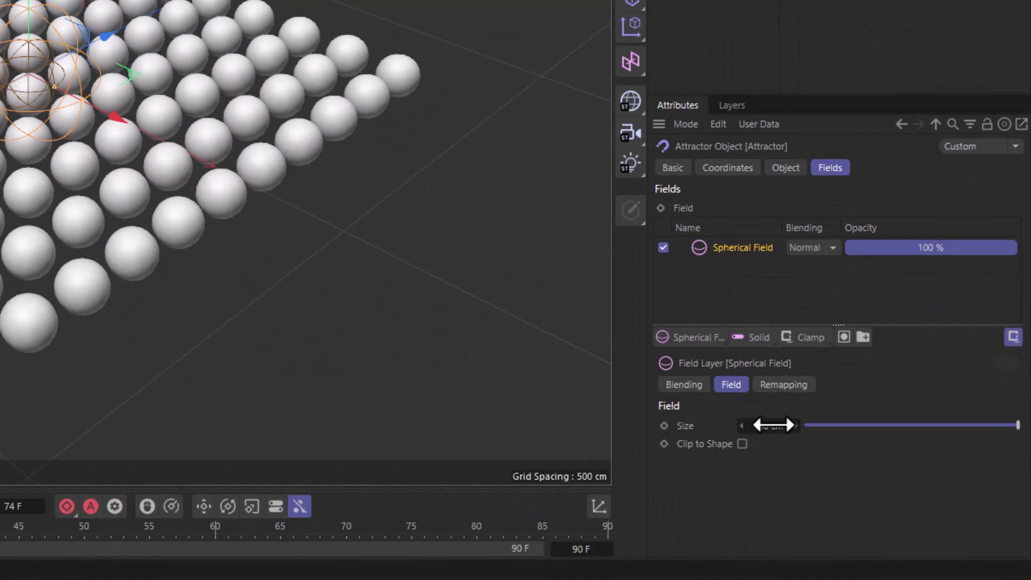
click(773, 425)
text(1000)
key(Return)
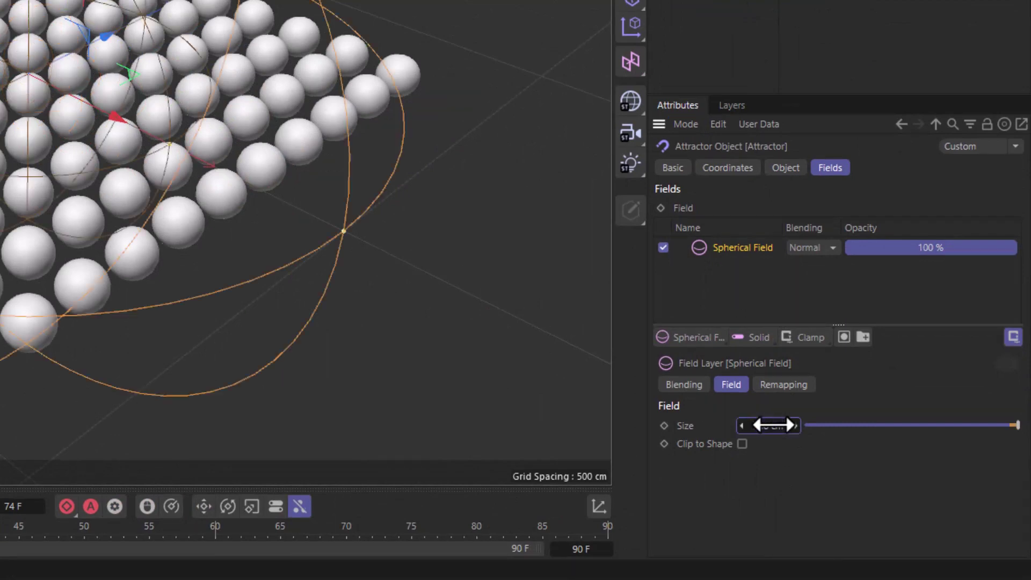
Step: Set the Spherical Field's Remapping Inner Offset to 40%
click(785, 386)
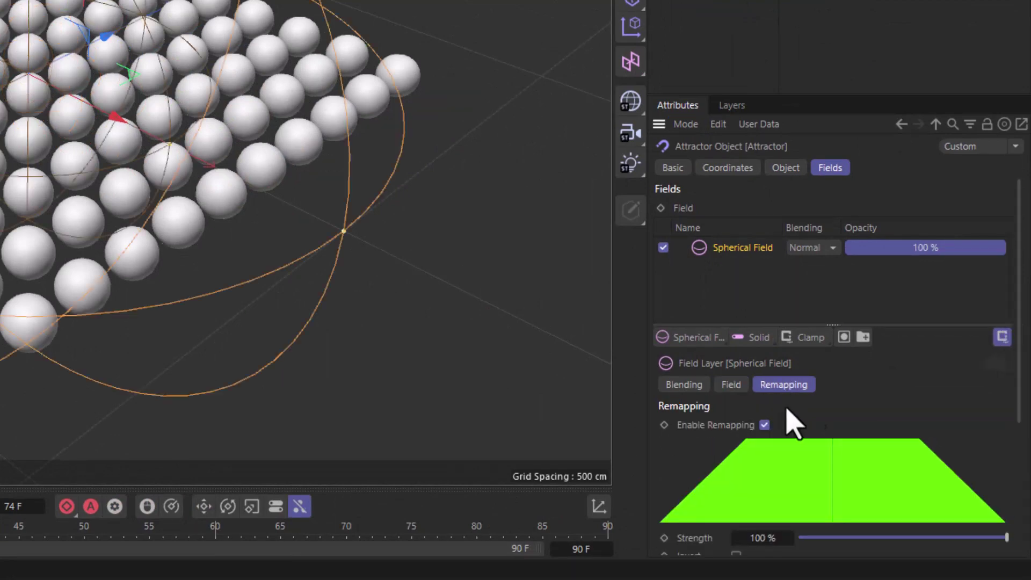
drag(1020, 370, 1019, 435)
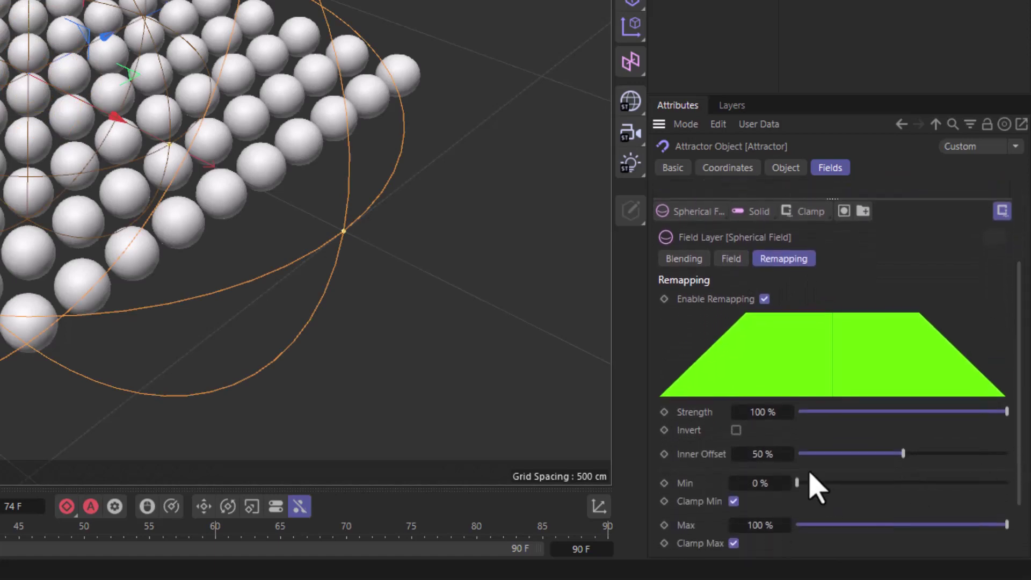
click(773, 455)
text(40)
key(Return)
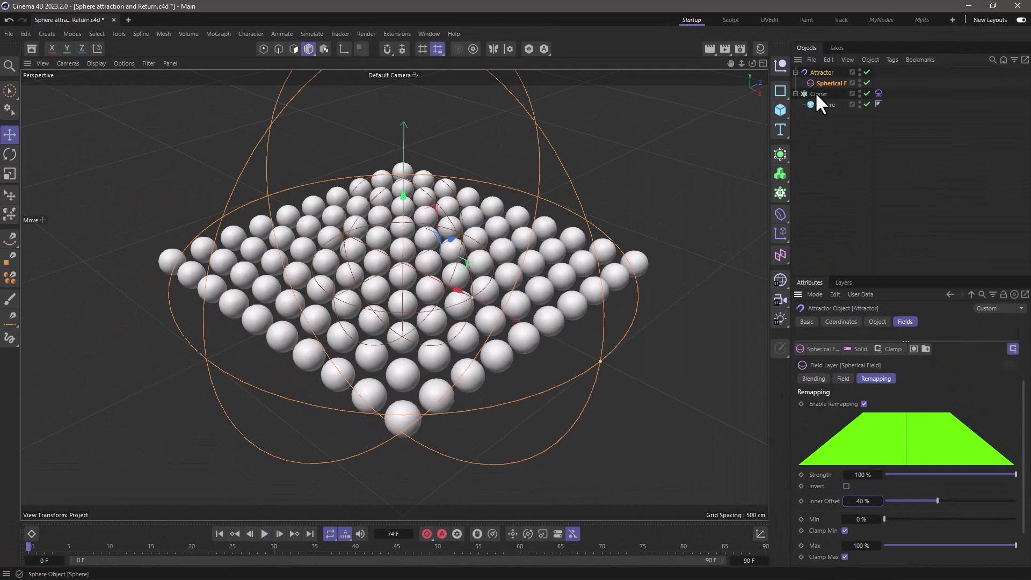
Step: Add a Vertex Map tag to the Cloner and put the Spherical Field in its Fields list
click(815, 92)
right_click(812, 93)
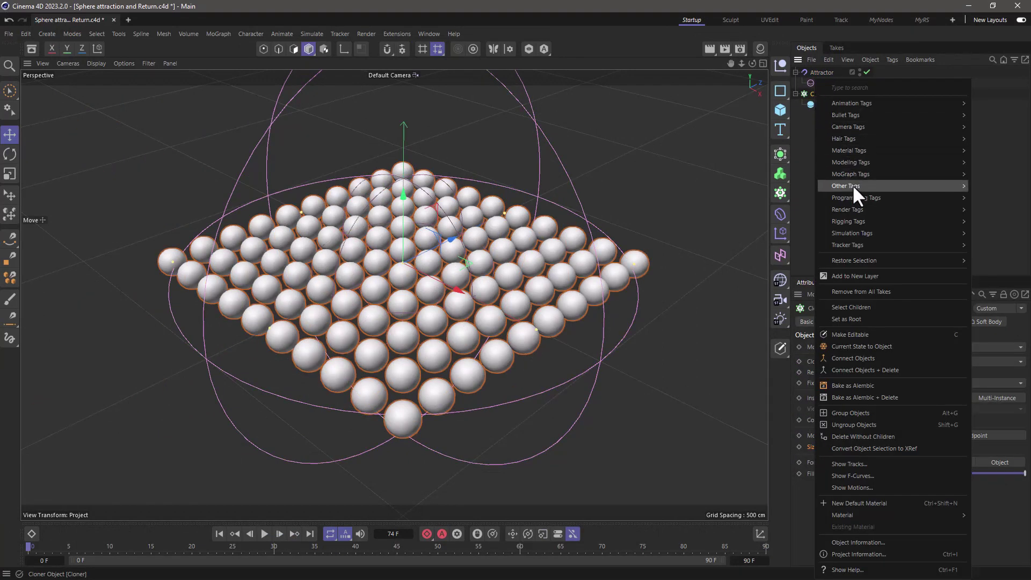
mouse_move(846, 185)
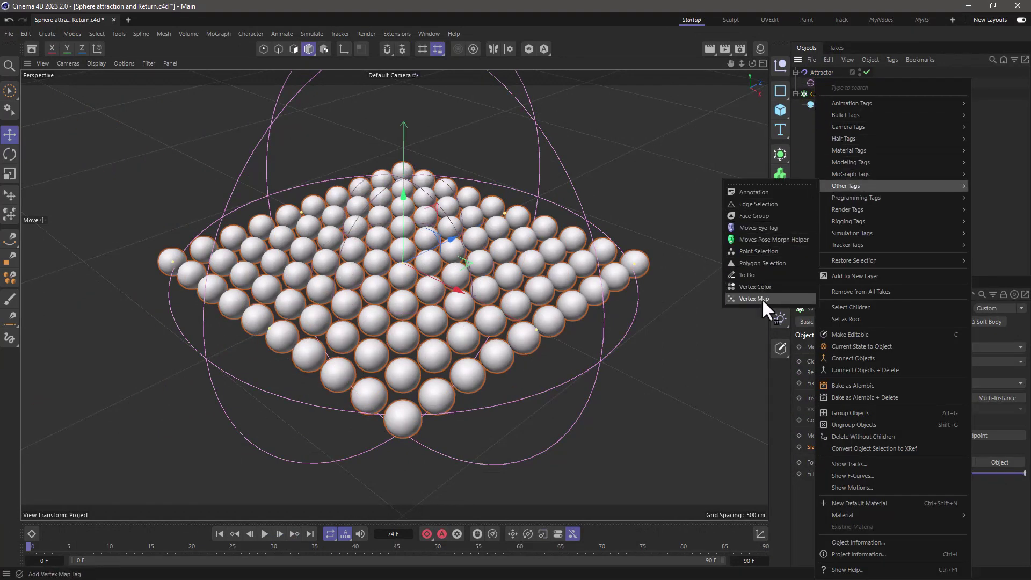
click(761, 298)
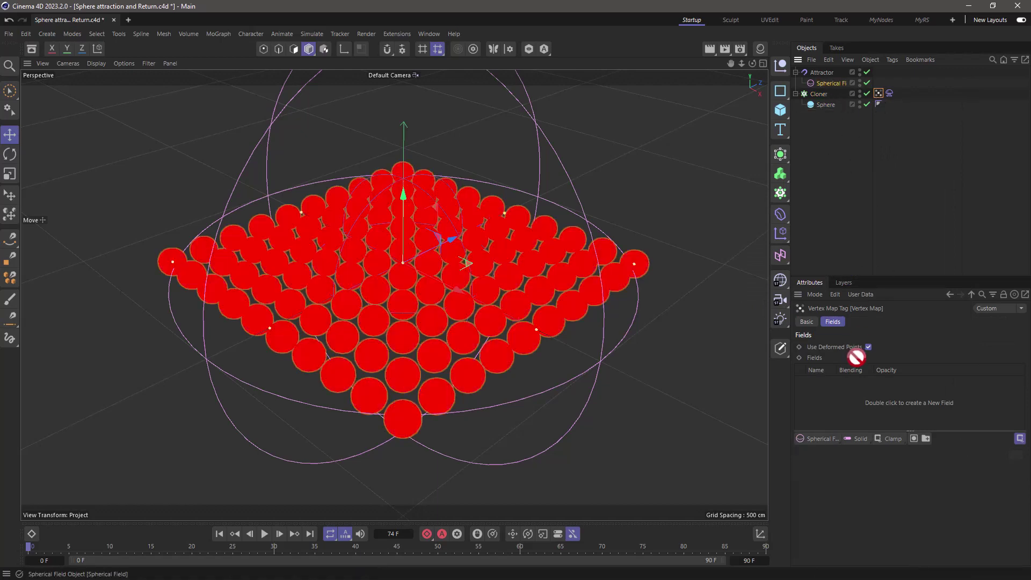
drag(825, 85, 831, 393)
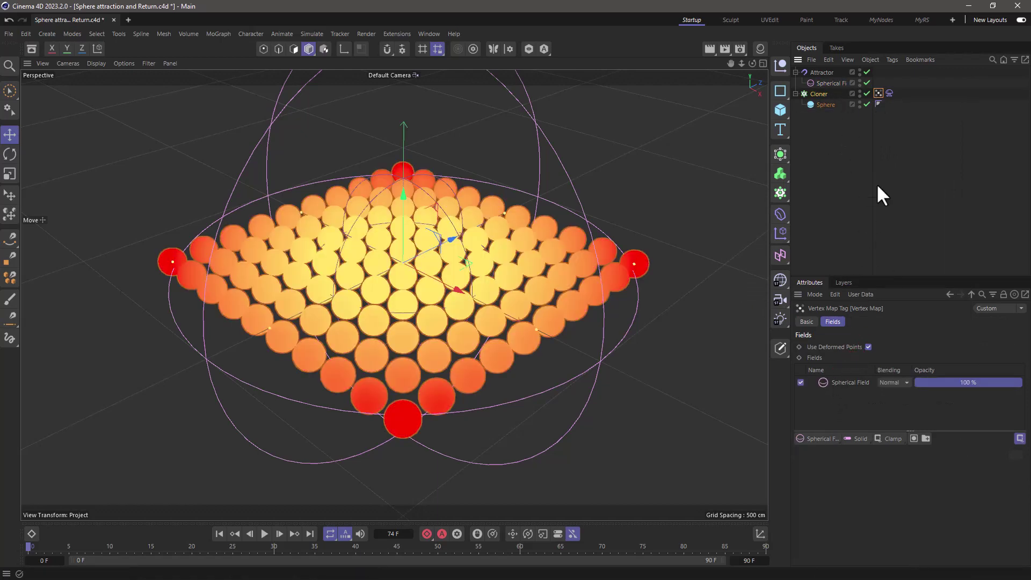
click(888, 93)
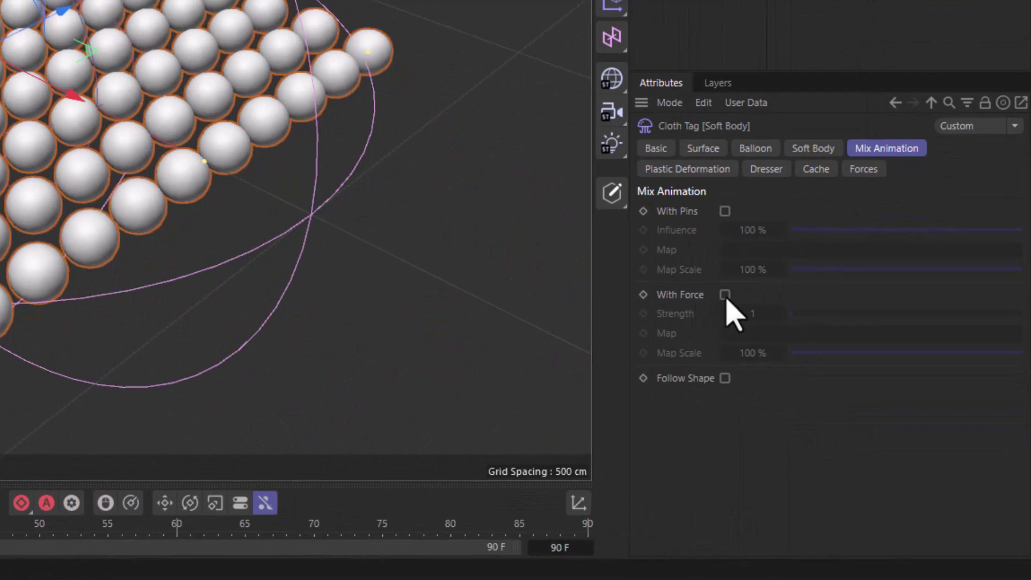
Step: Enable With Force at Strength 2 in the Cloth tag's Mix Animation, using the Vertex Map as Map
click(725, 295)
click(753, 319)
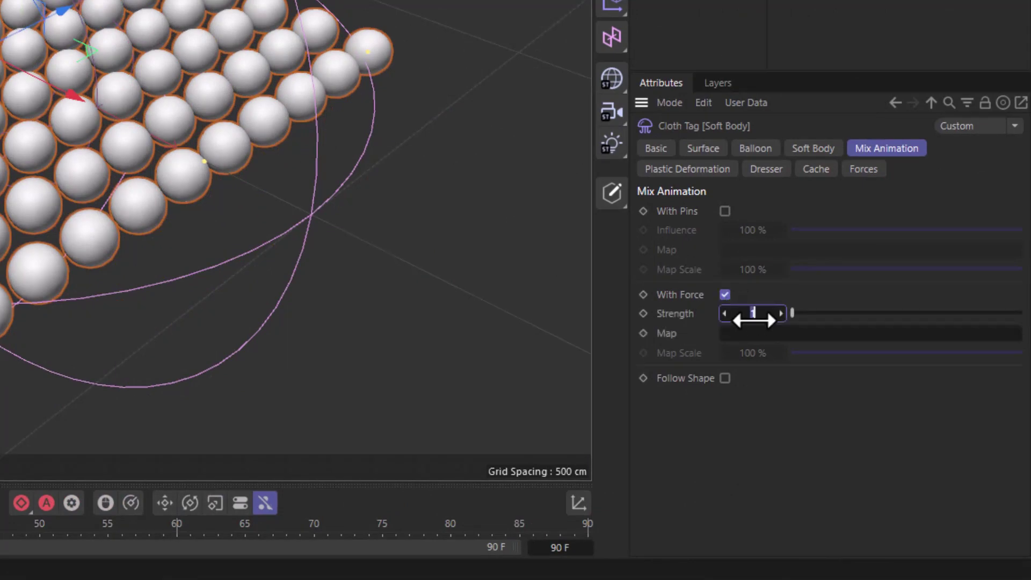
text(2)
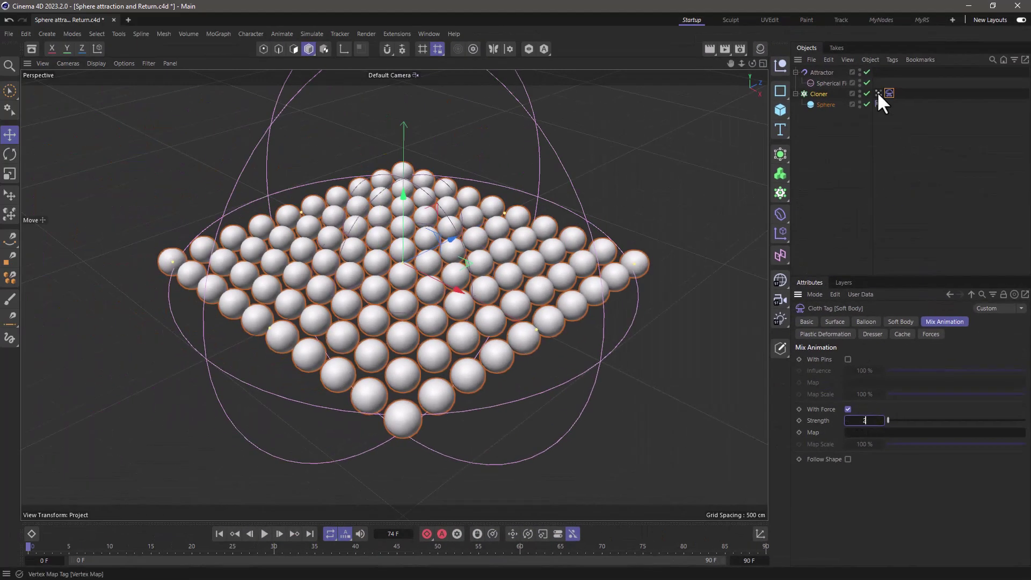
drag(877, 94, 862, 435)
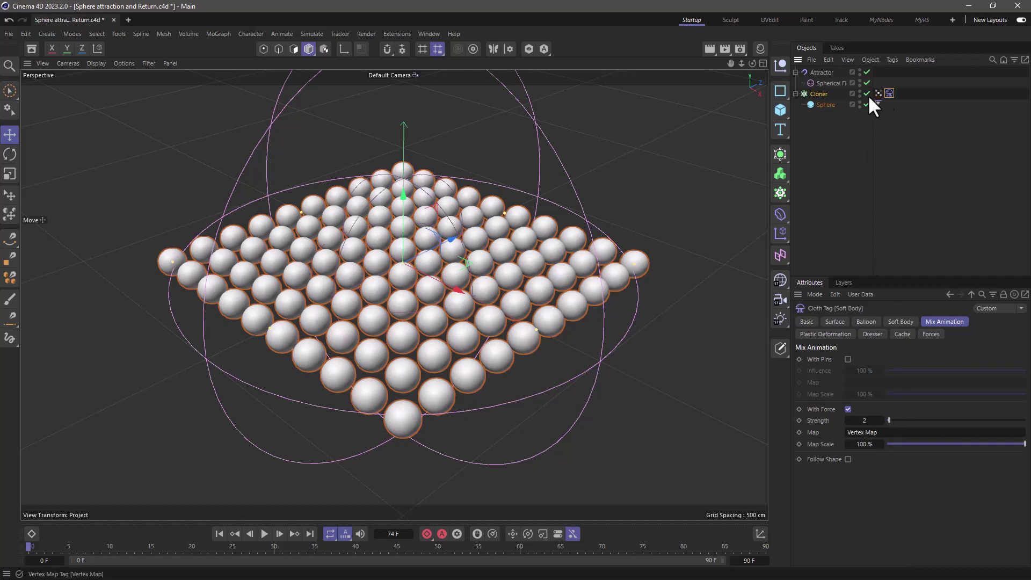
Step: Create a new material and apply it to the Cloner
click(761, 49)
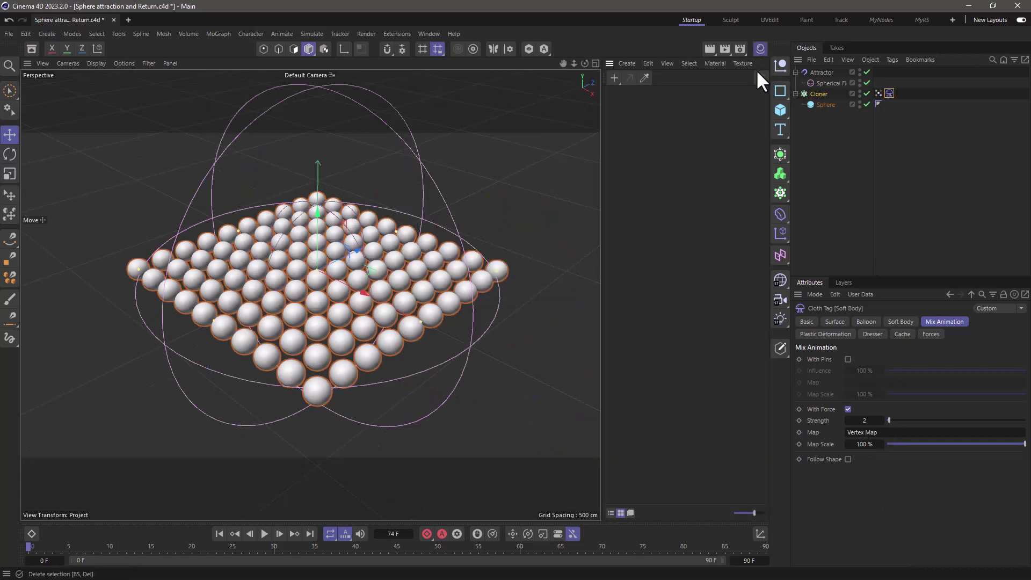
double_click(657, 122)
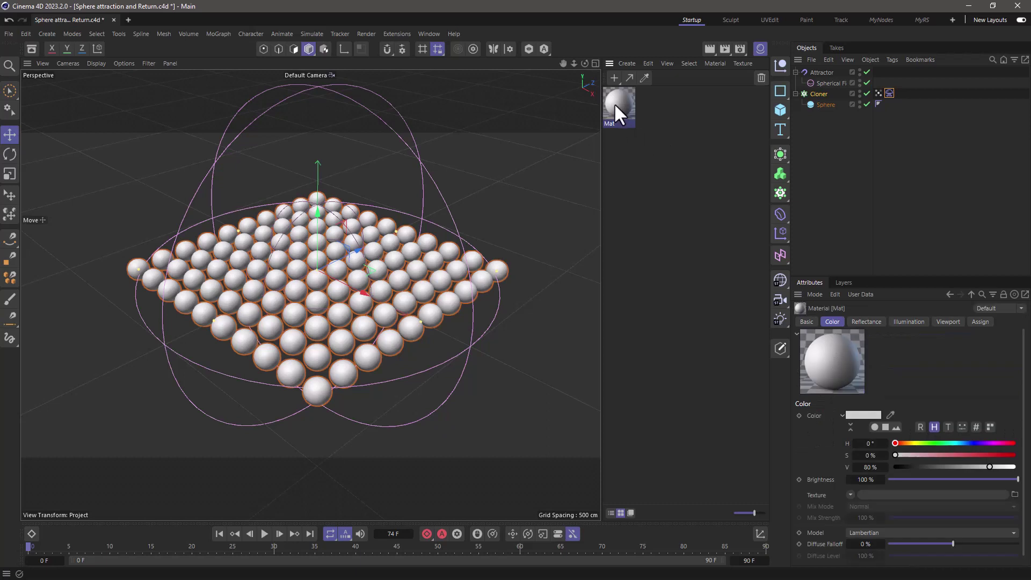
drag(615, 104, 823, 93)
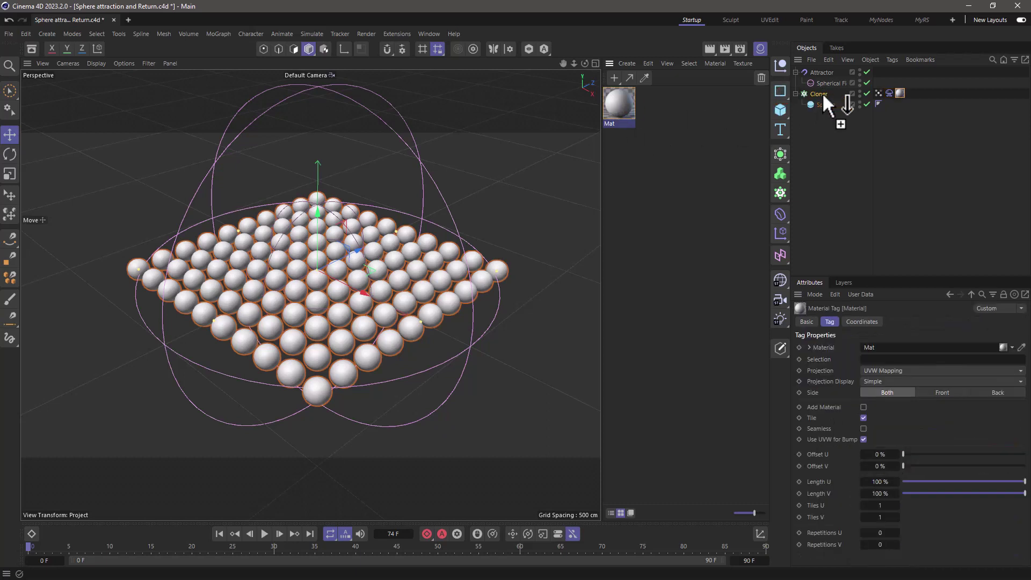
double_click(619, 109)
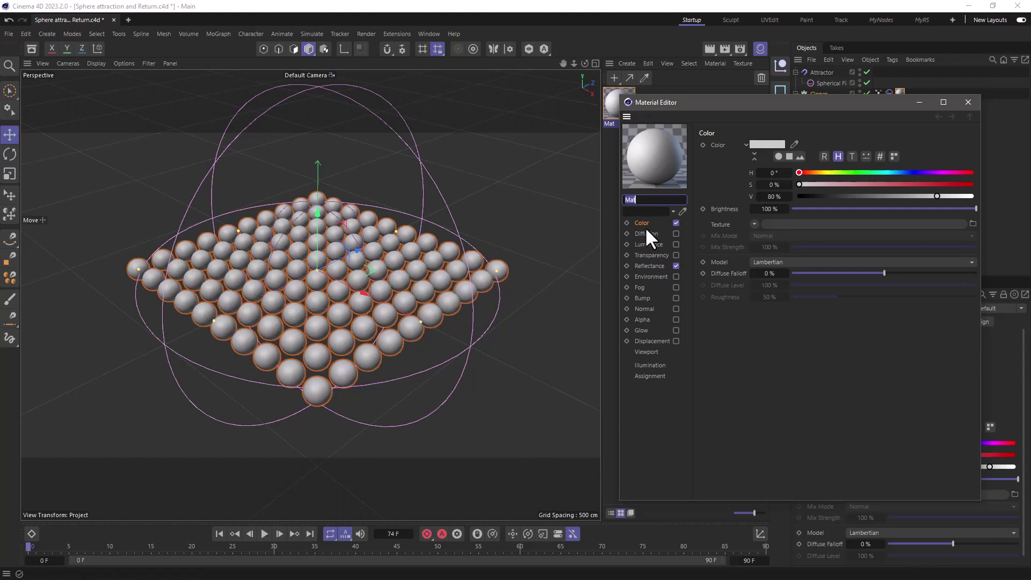
Step: Set the material's Color texture to a Vertex Map shader linked to the Vertex Map tag
click(754, 223)
mouse_move(628, 354)
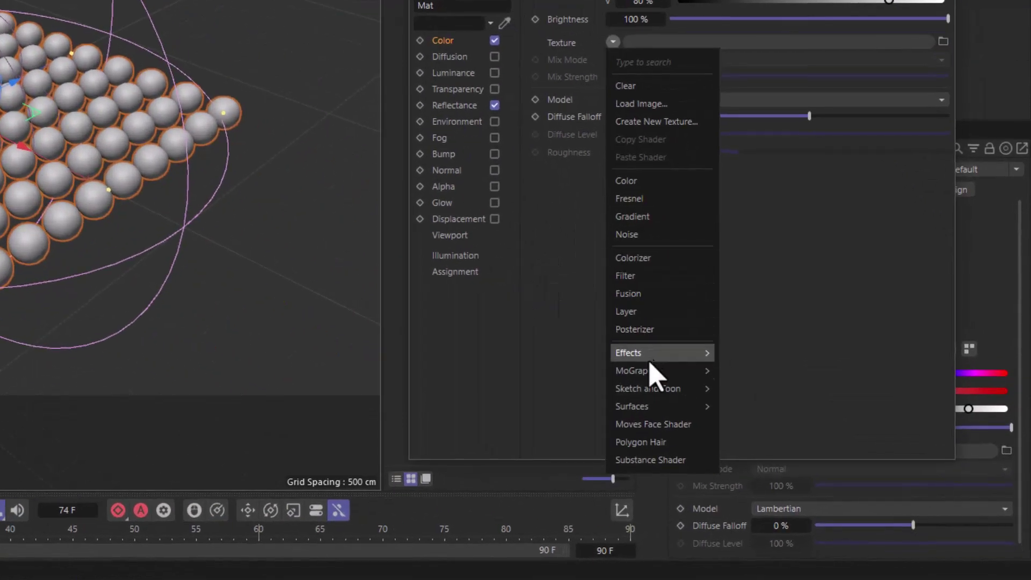
click(757, 546)
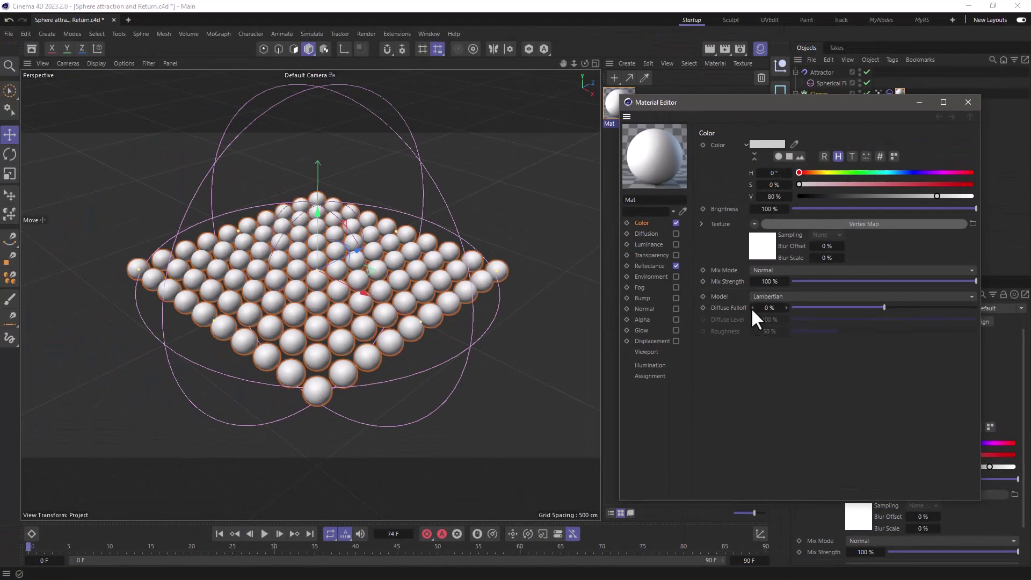
click(763, 223)
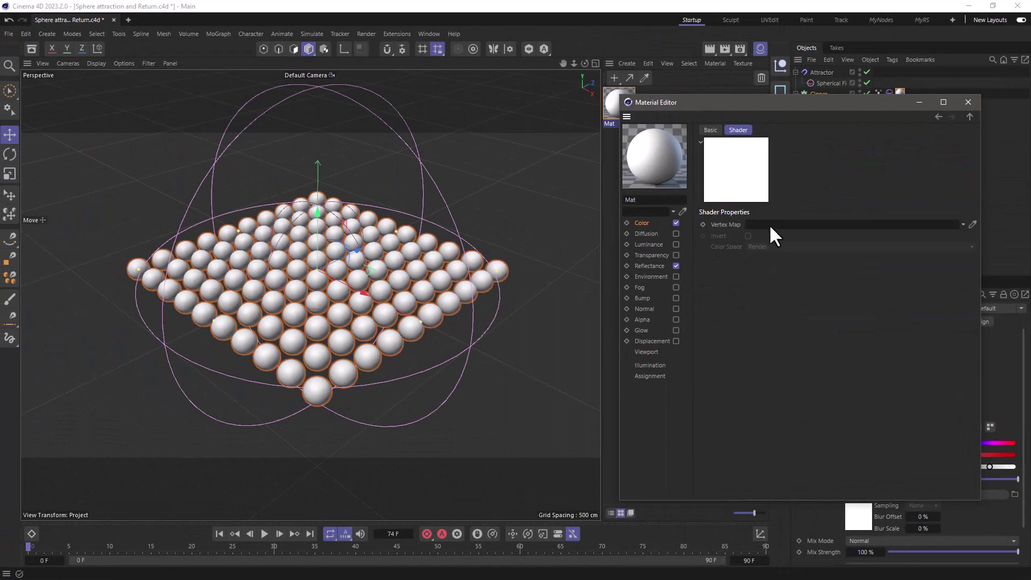
drag(856, 108, 835, 139)
drag(878, 94, 769, 258)
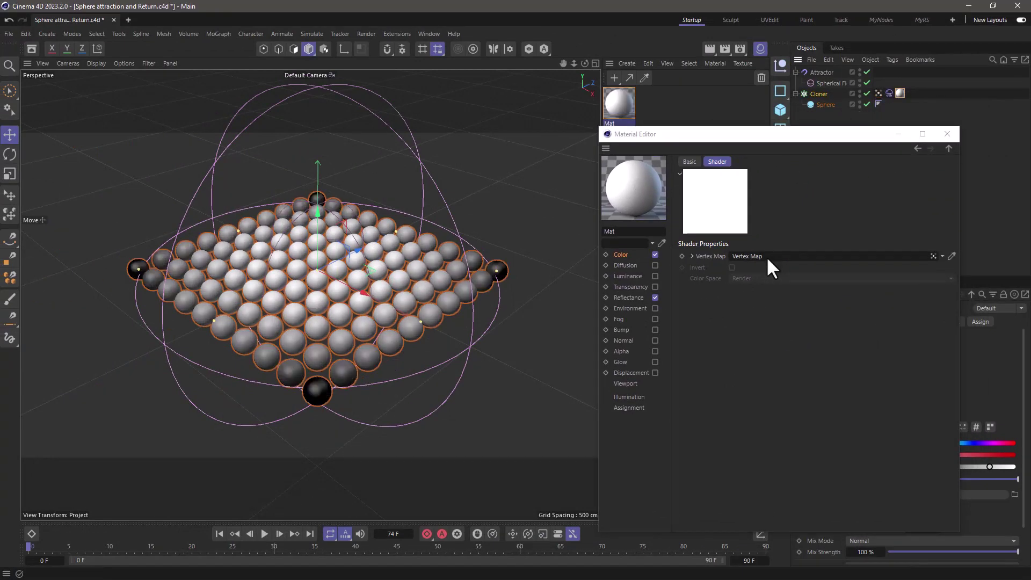
Step: Wrap the Color channel's Vertex Map shader in a Colorizer
click(948, 147)
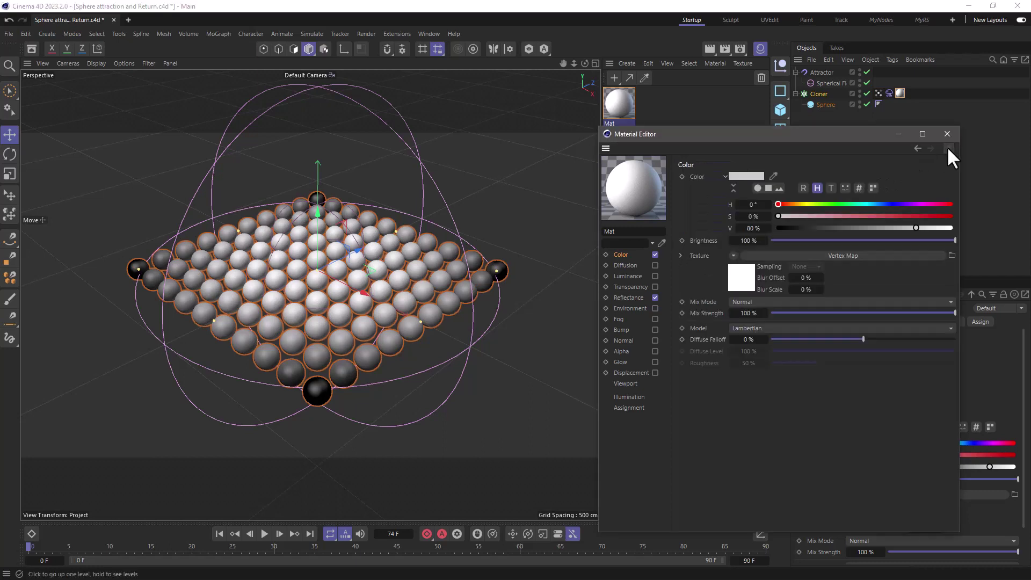
click(732, 256)
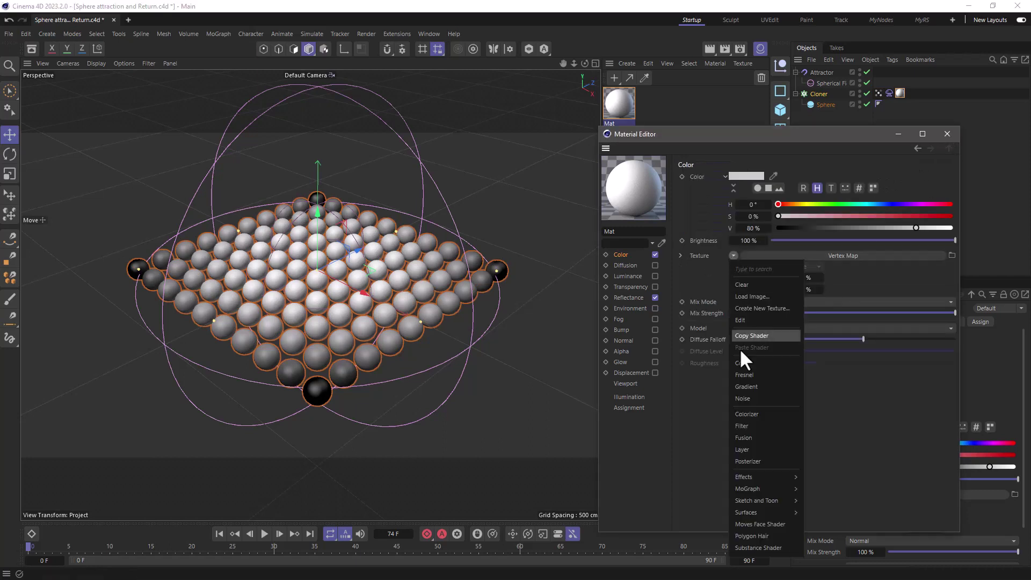
click(741, 412)
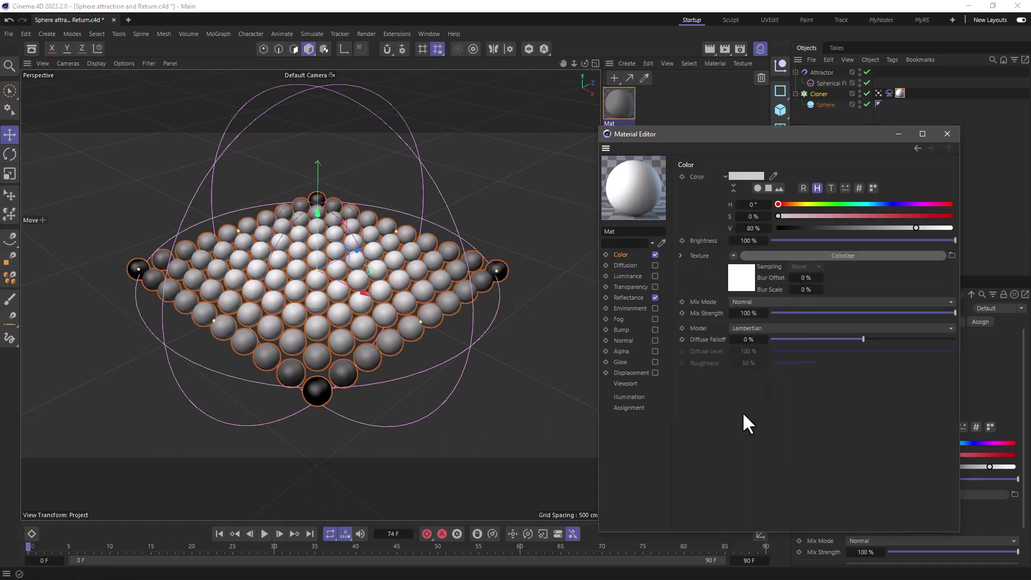
click(745, 282)
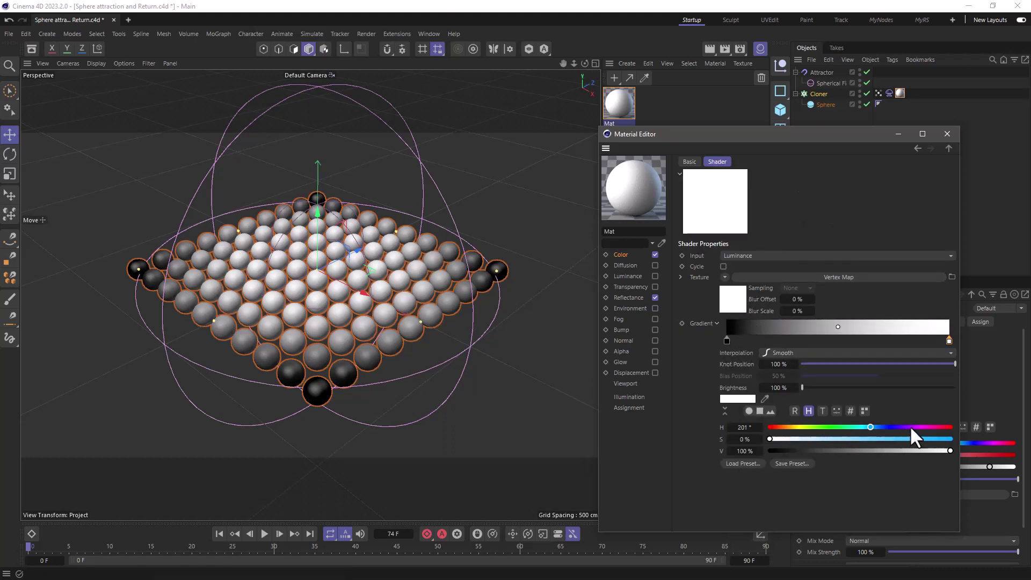
Step: Set the Colorizer gradient's right knot to red and left knot to cyan (H 178°, S 100%, V 100%)
drag(811, 439, 942, 439)
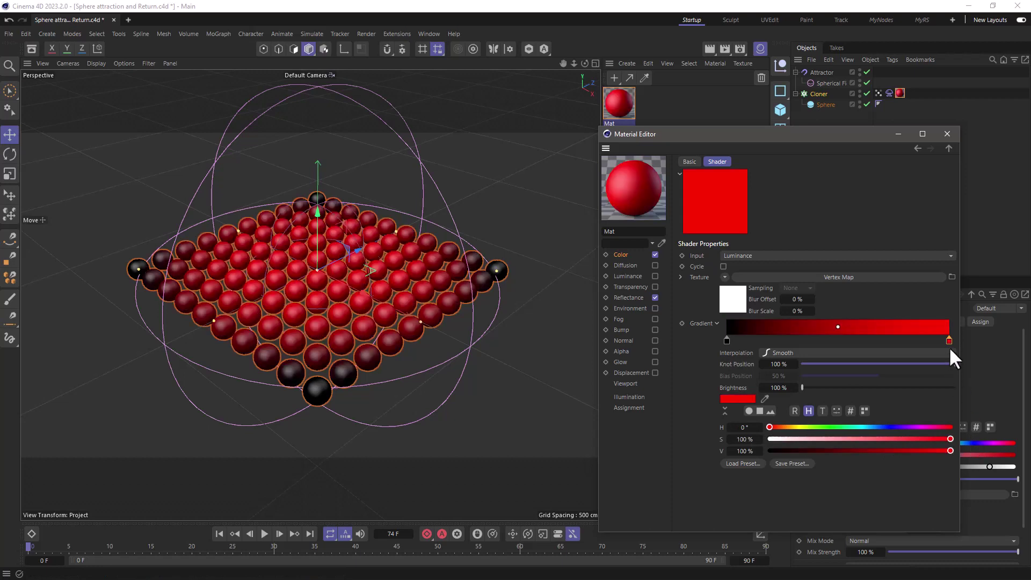
click(727, 341)
click(859, 426)
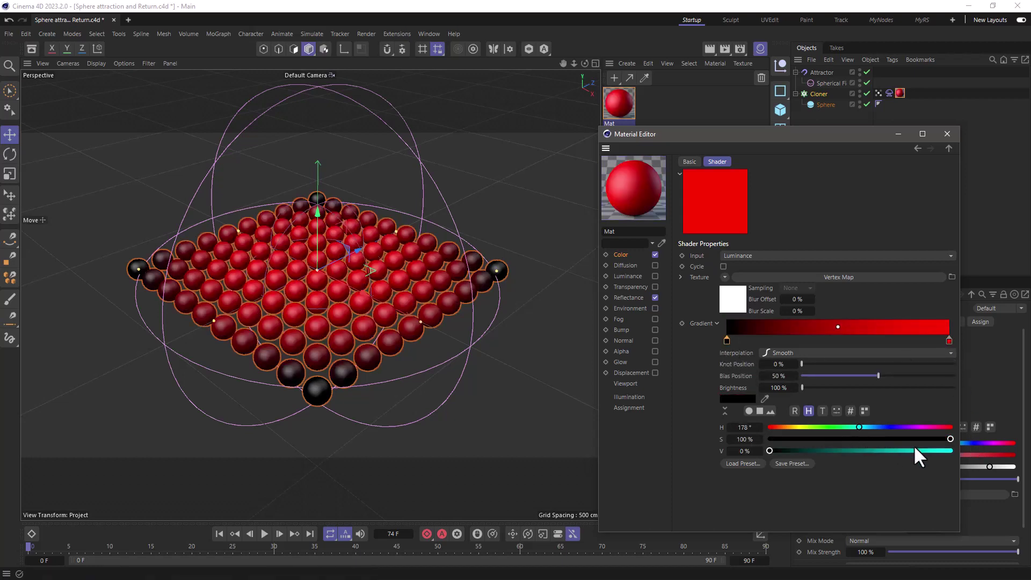
drag(914, 451, 976, 451)
Step: Close the Material Editor and Material Manager, and add a Turbulence force
click(947, 134)
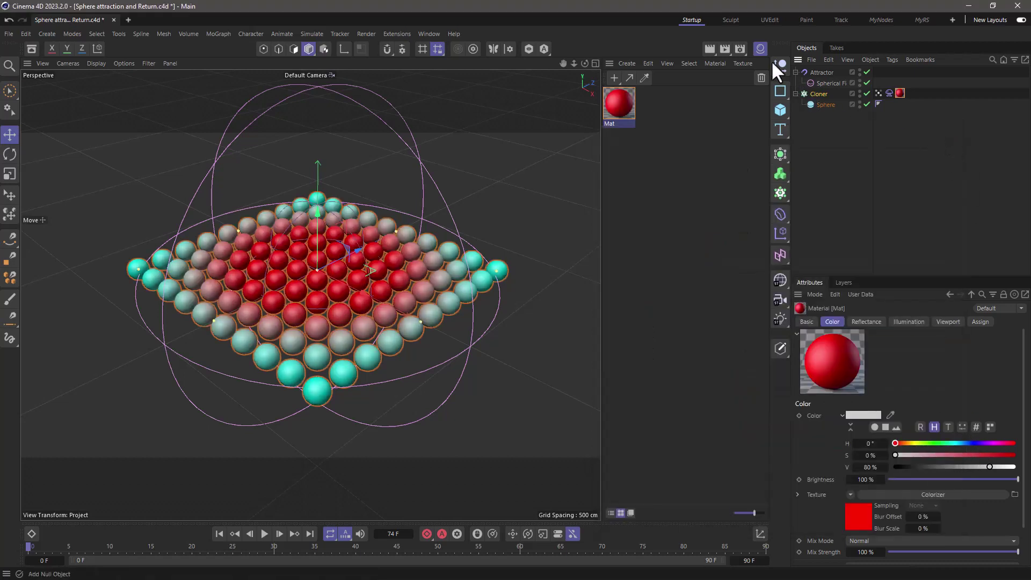
click(761, 50)
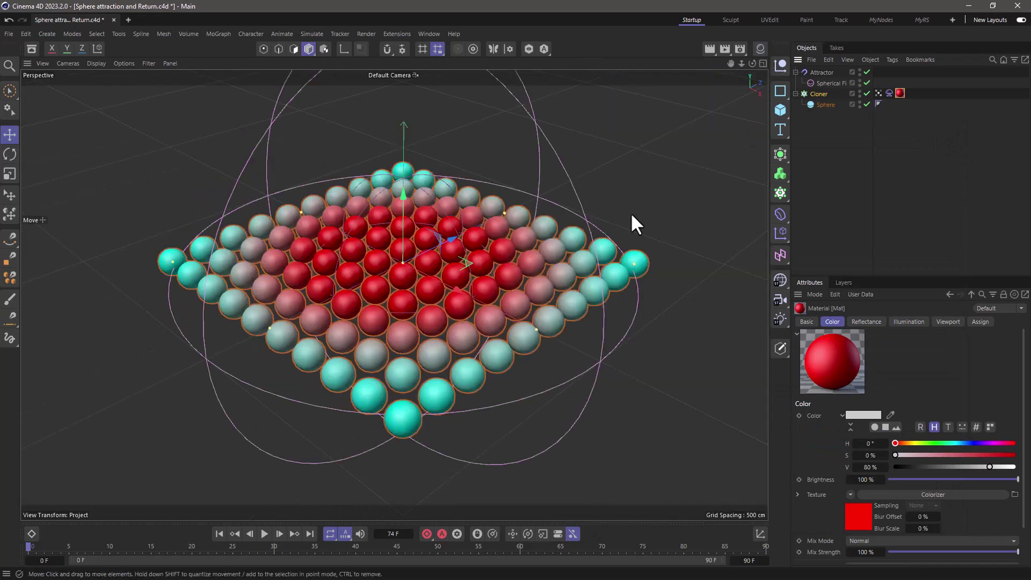
click(312, 33)
mouse_move(325, 54)
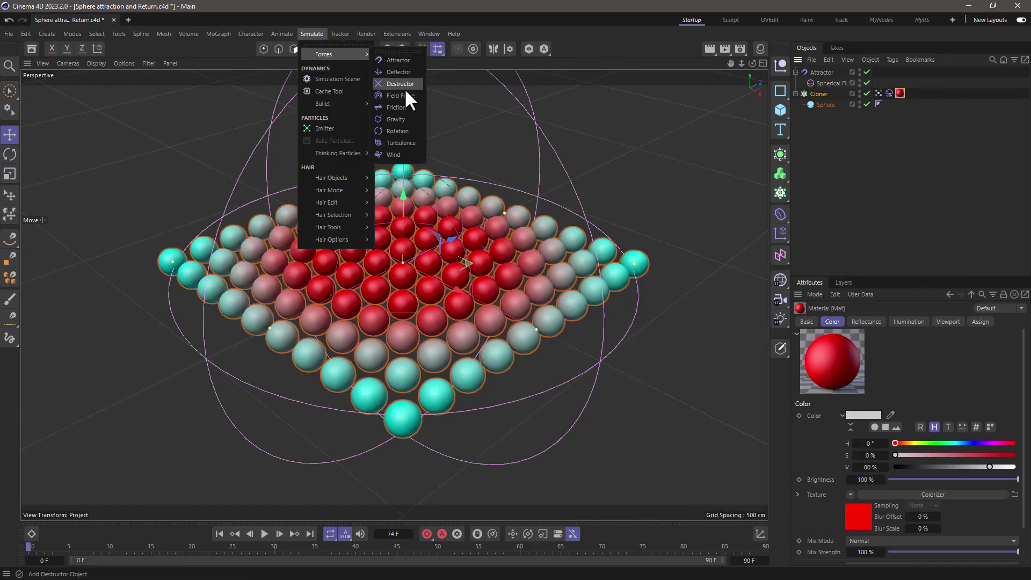
click(401, 145)
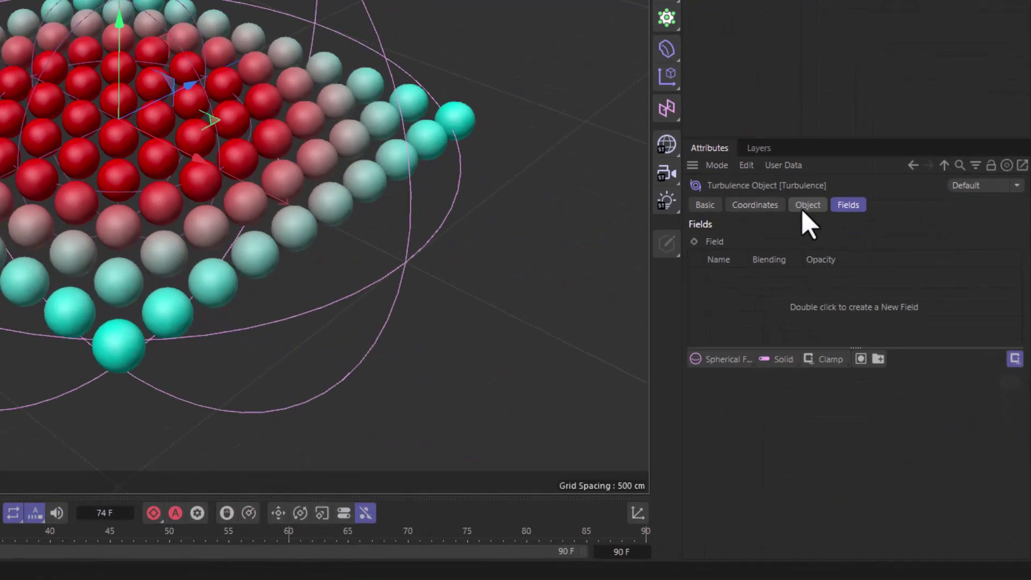
Step: Set the Turbulence to Strength 150 cm, Scale 10% and Frequency 30%
click(877, 322)
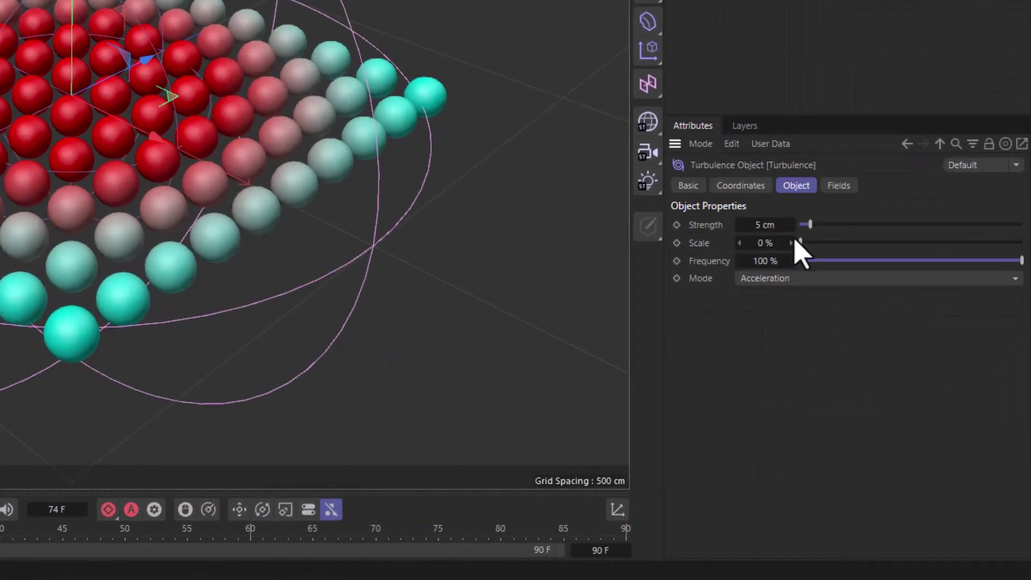
click(766, 225)
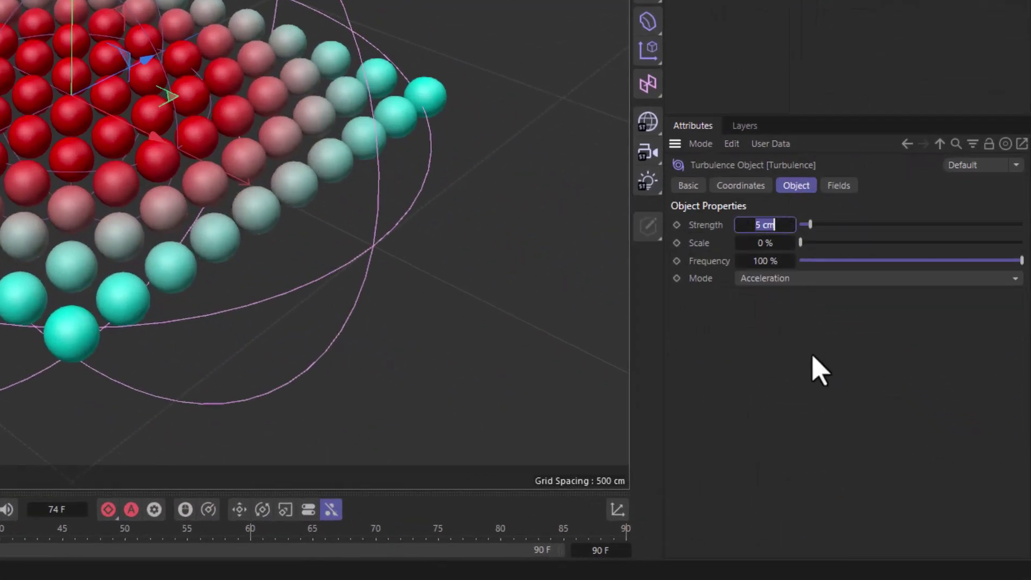
text(150)
click(761, 242)
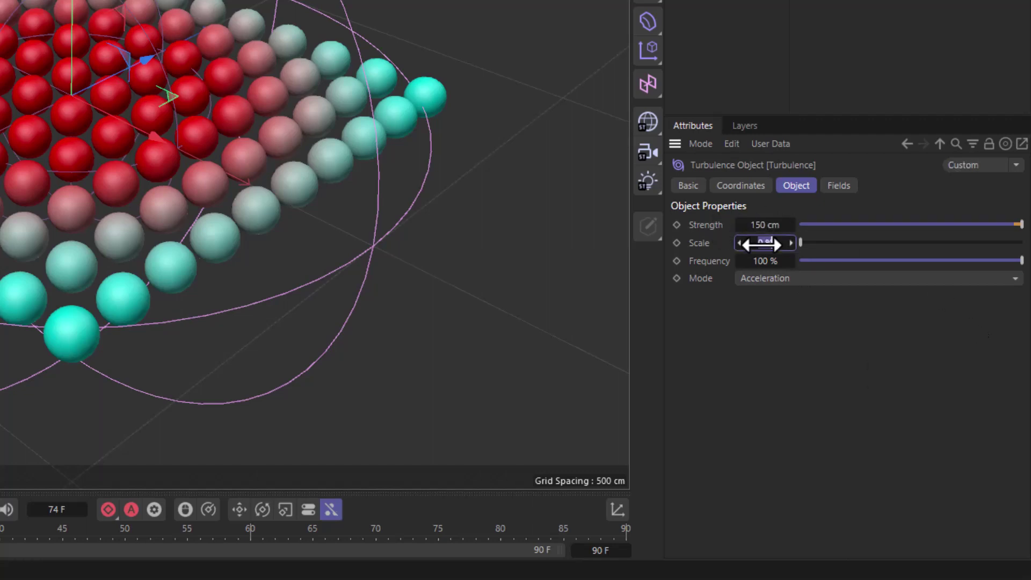
key(Tab)
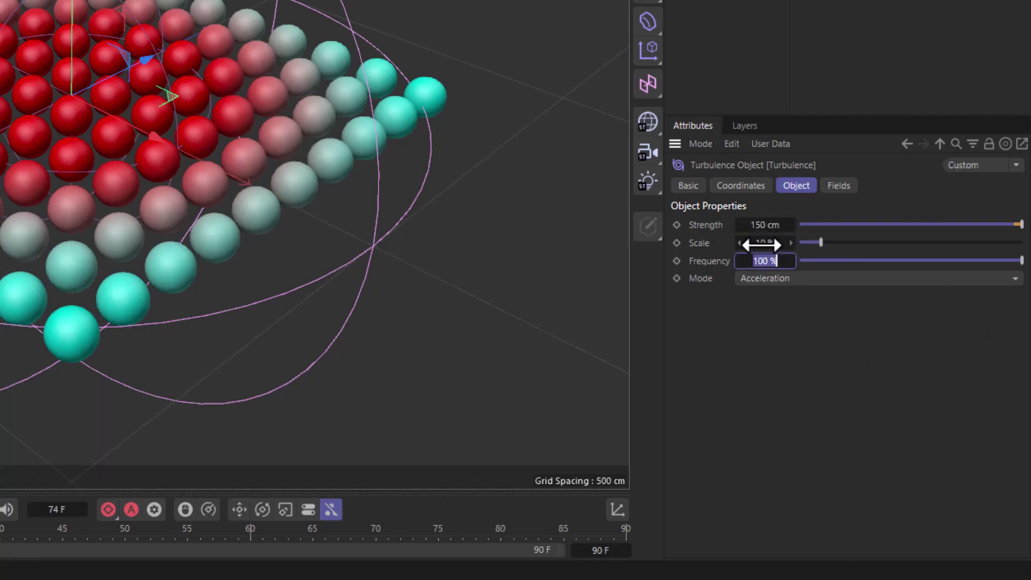
text(30)
key(Return)
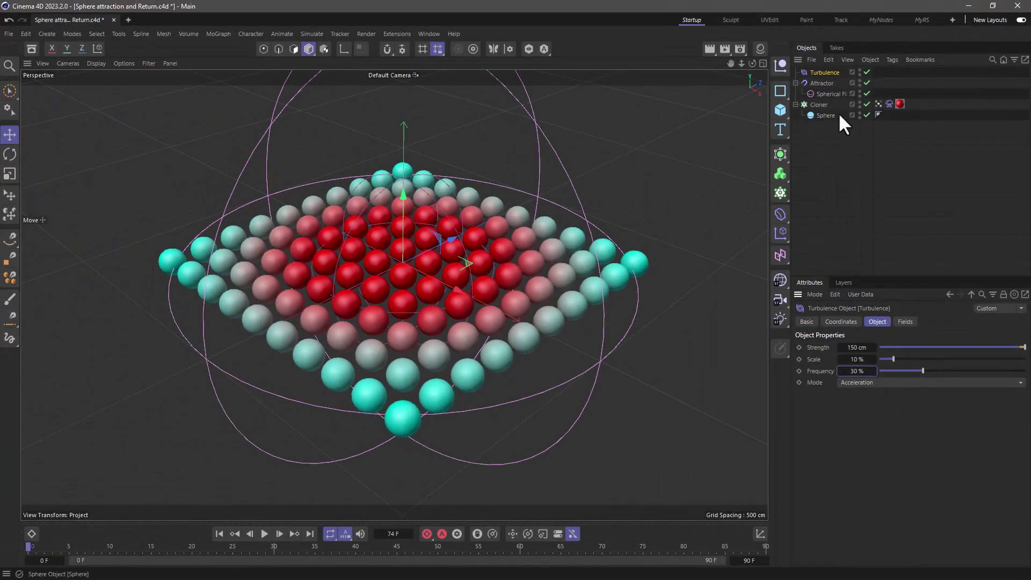
Step: Duplicate the Sphere to the top level, name it 'attractor', and set its radius to 50 cm
ctrl+drag(817, 114, 813, 156)
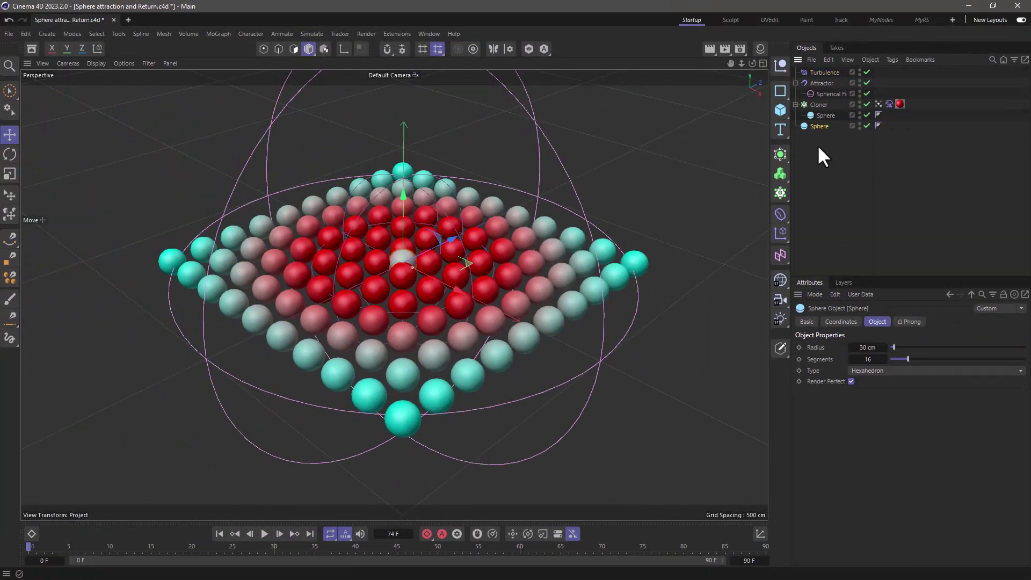
double_click(818, 126)
text(attractor)
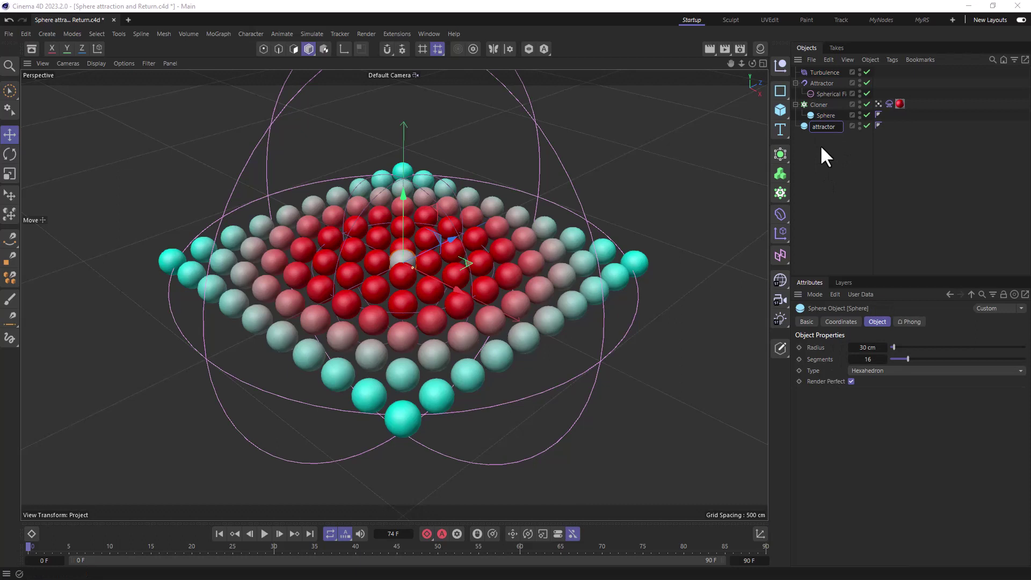
key(Return)
drag(862, 346, 917, 357)
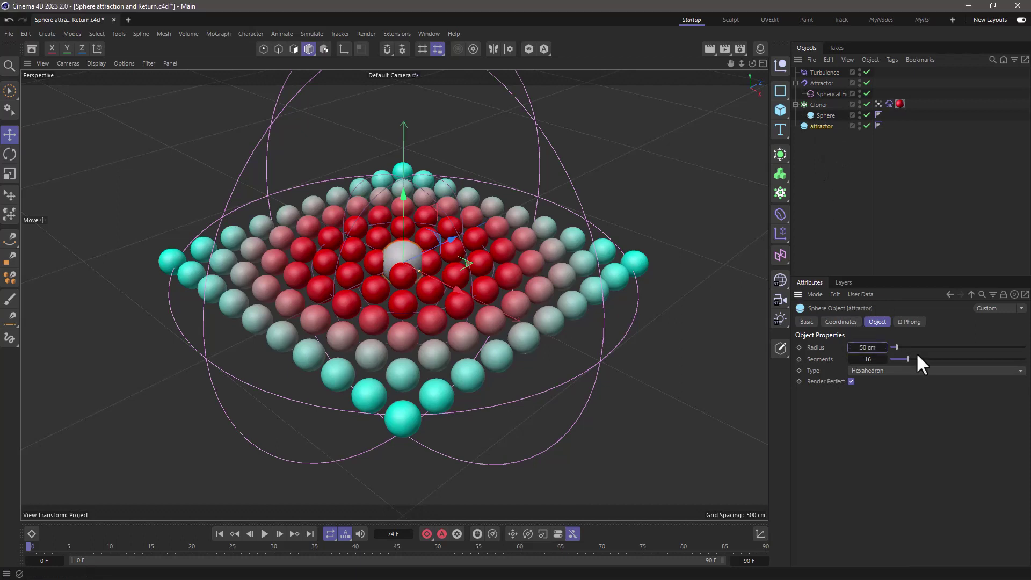
Step: Give the attractor sphere a Soft Body tag with With Force enabled
right_click(823, 125)
mouse_move(861, 232)
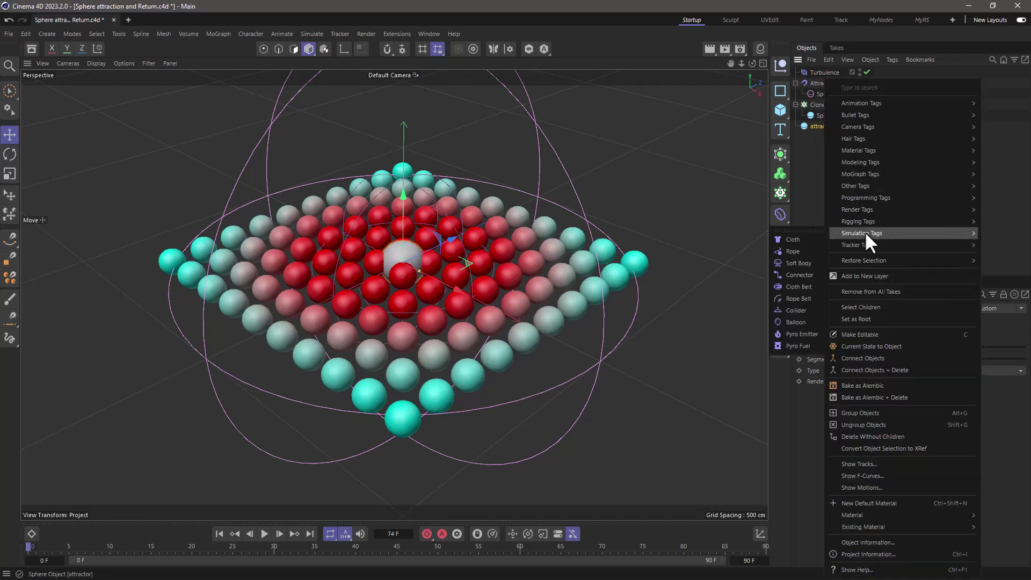
click(803, 263)
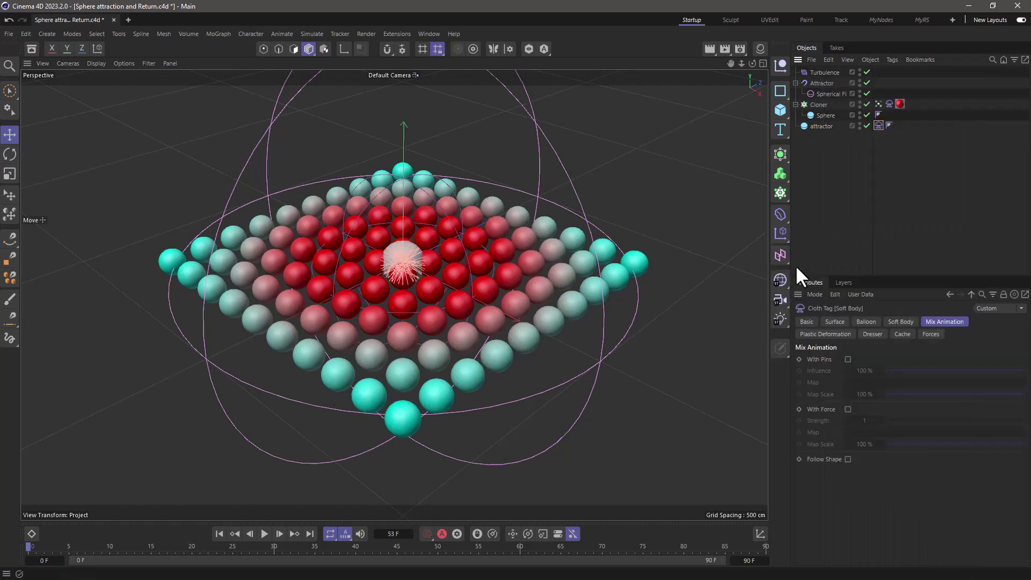
click(847, 409)
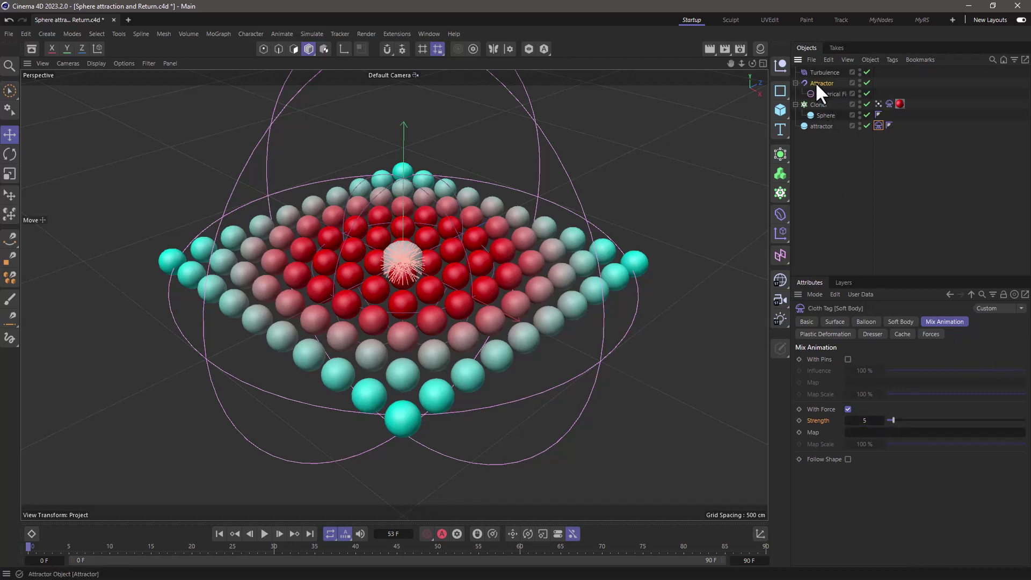
Step: Parent the Attractor under the attractor sphere, move it upper left, and set soft-body Draw to Off
drag(815, 83, 821, 125)
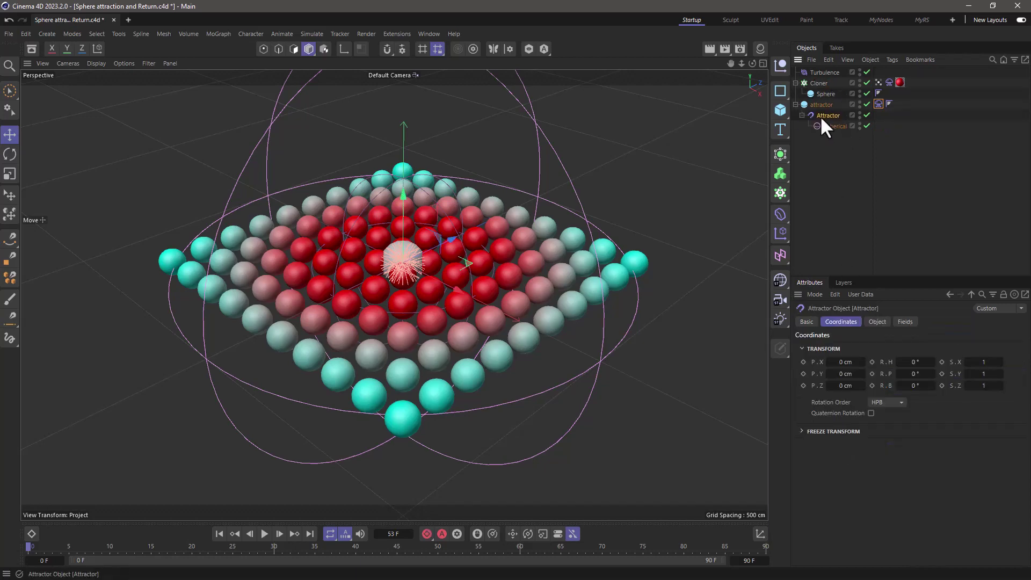
drag(460, 288, 248, 184)
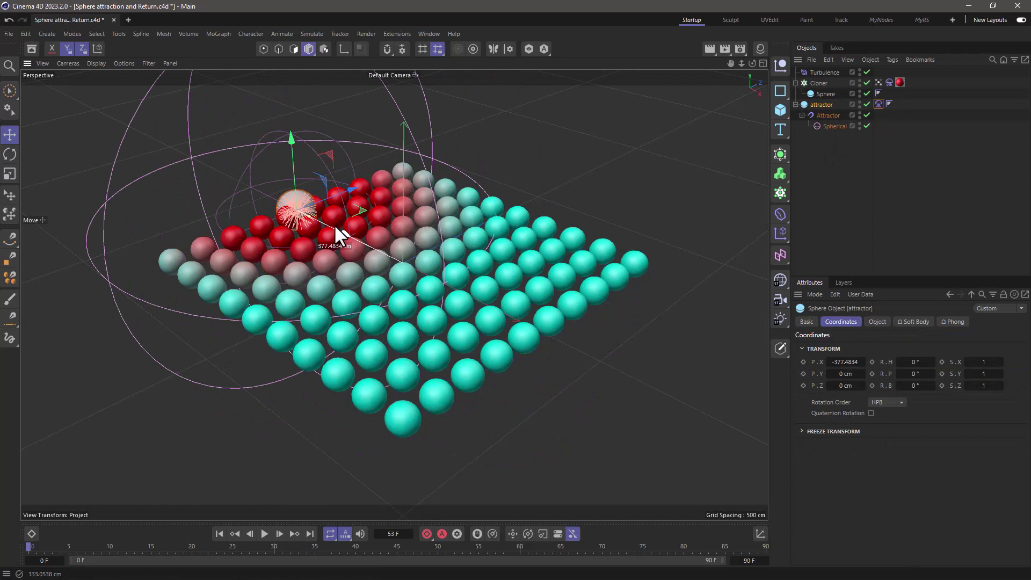
click(878, 104)
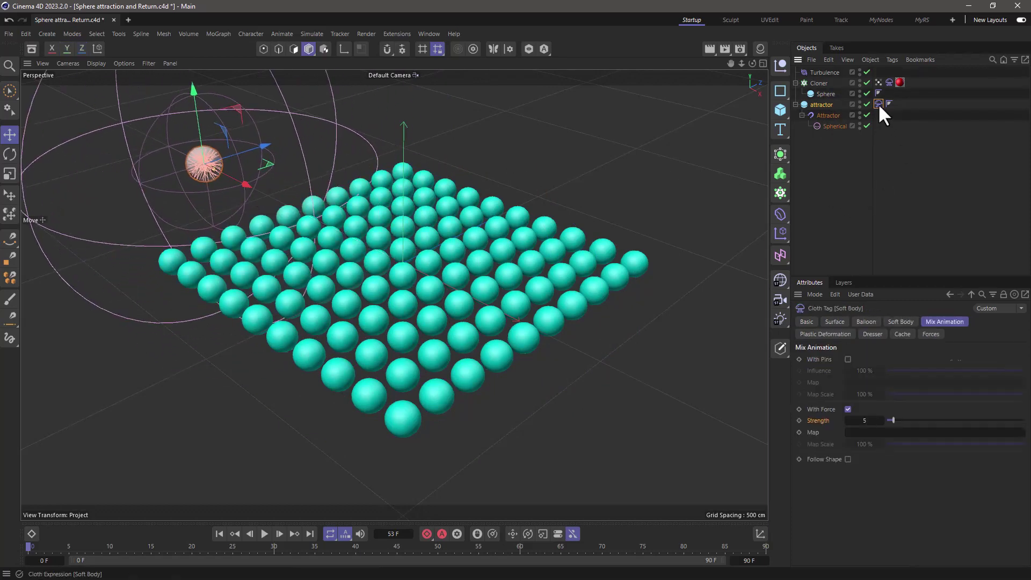
click(901, 321)
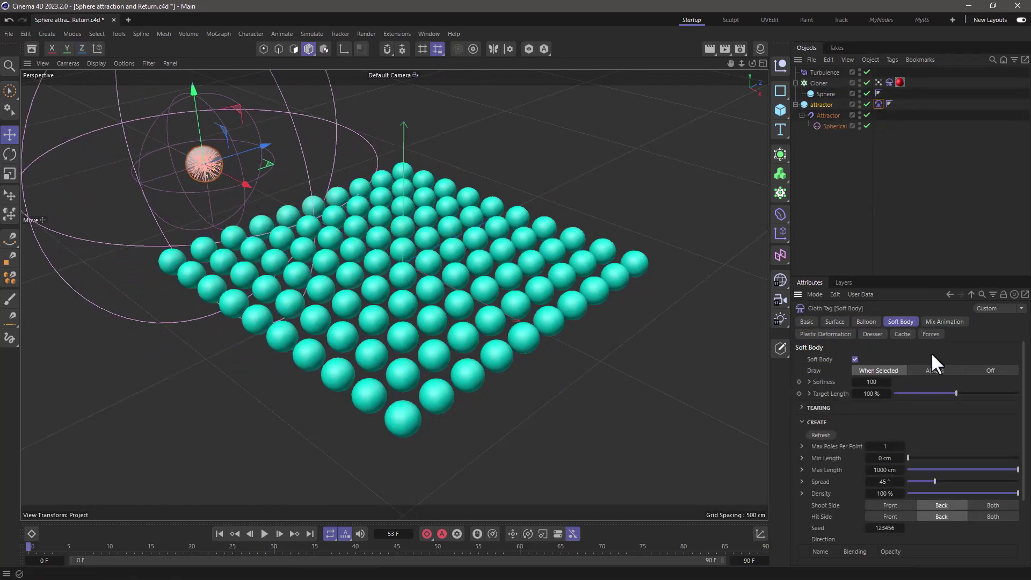
click(986, 369)
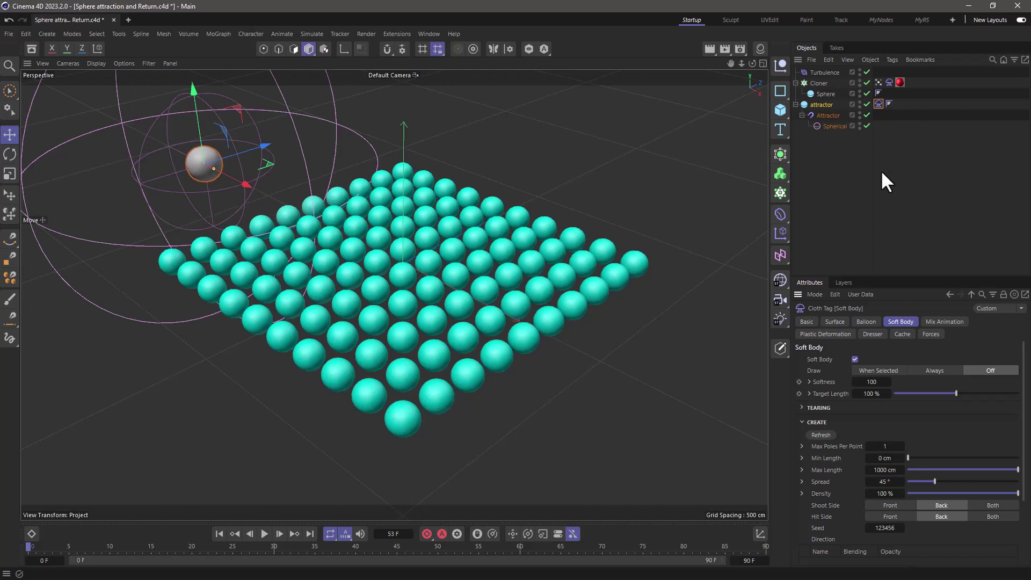
text(0)
Step: Set the end frame to 900, play the simulation, and drag the attractor toward the grid centre
key(Return)
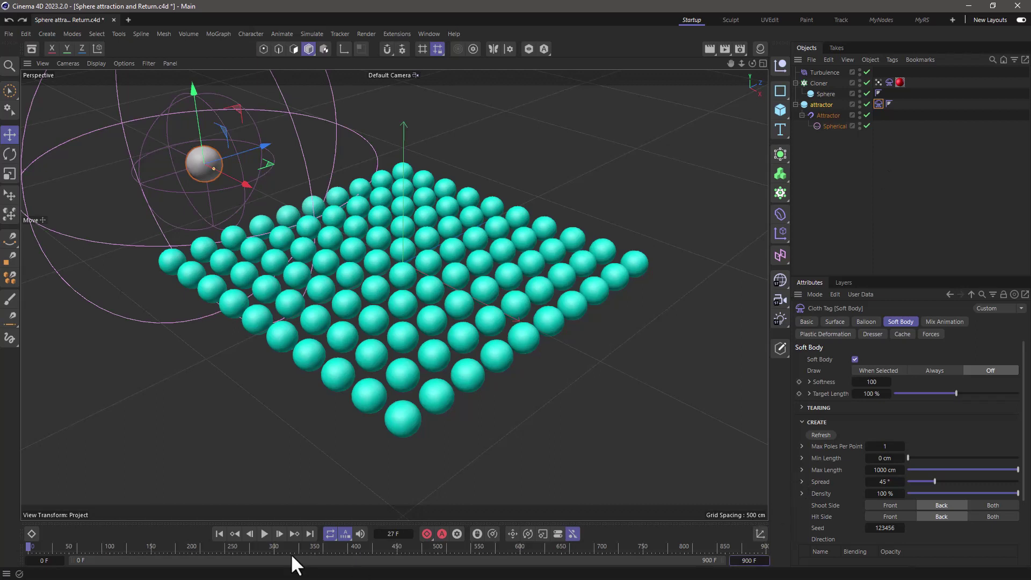
click(265, 532)
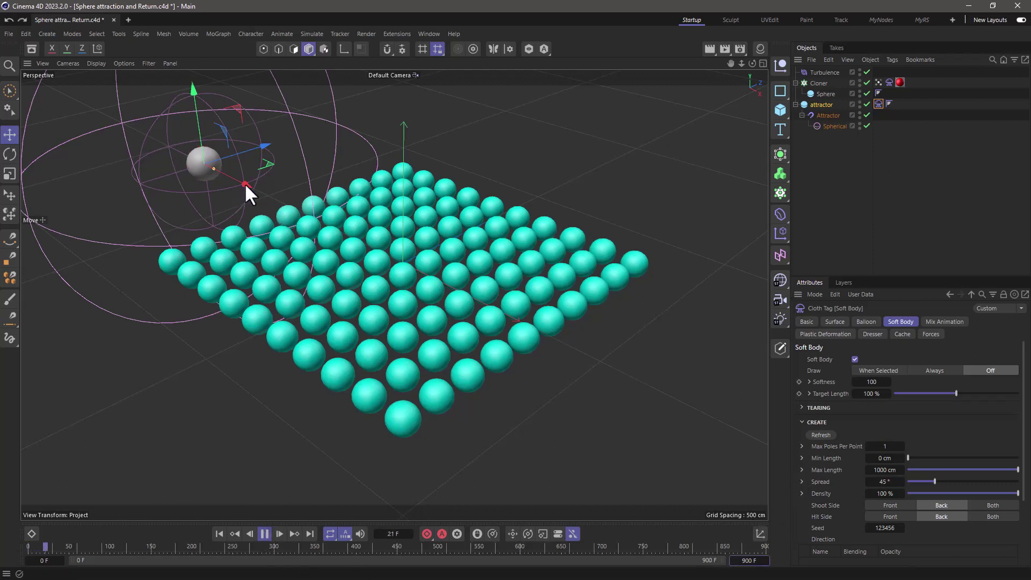
mouse_move(244, 185)
mouse_down()
mouse_move(479, 360)
mouse_move(532, 378)
mouse_move(316, 256)
mouse_move(169, 191)
mouse_up()
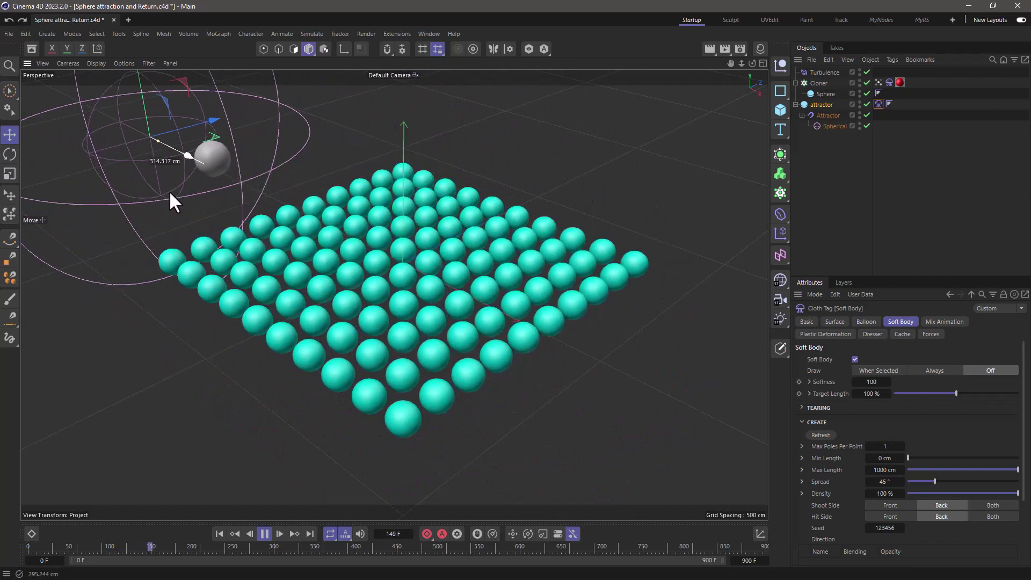